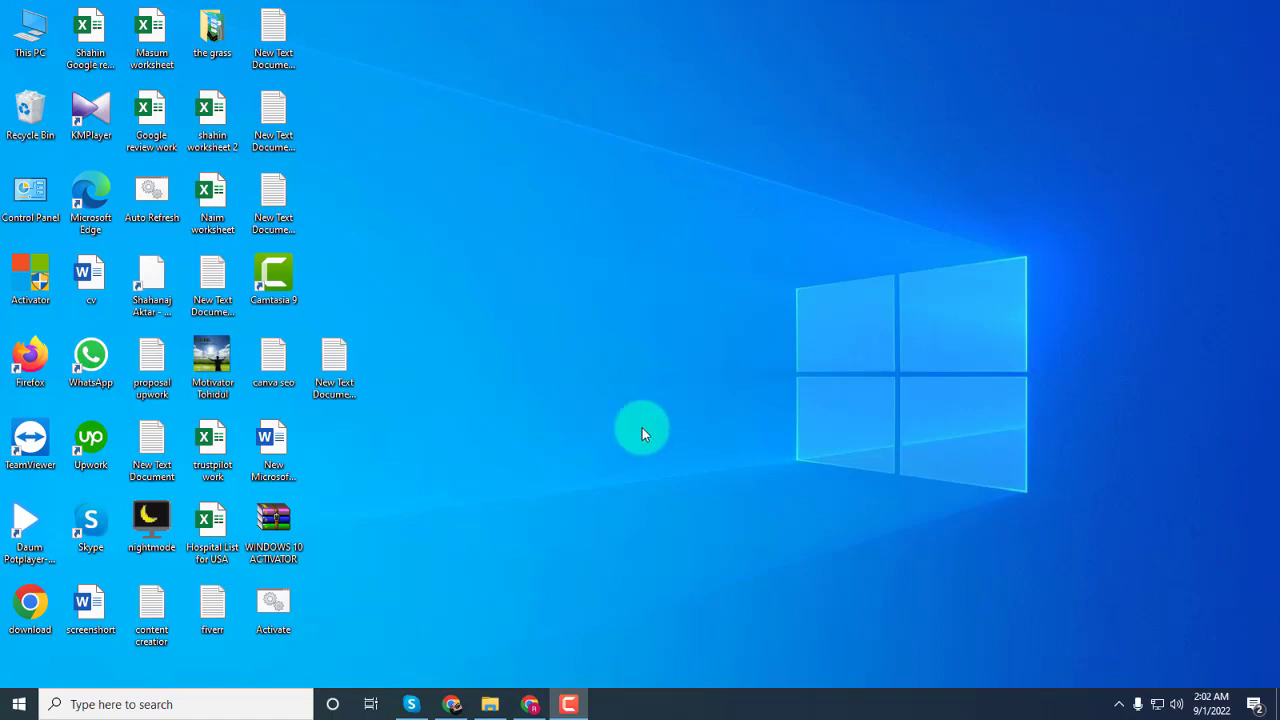
Step: Switch to Chrome, open canva.com and dismiss the Canva Create event announcement
{"action": "left_click", "coordinate": [530, 704]}
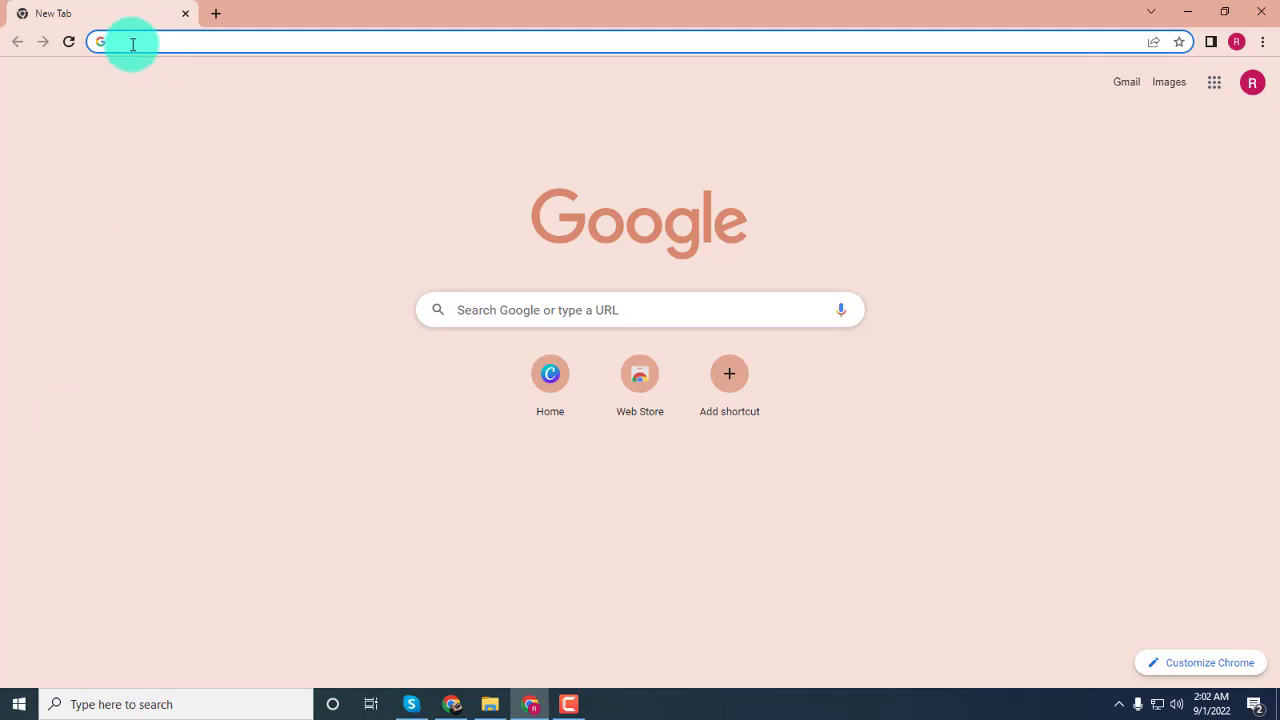
{"action": "type", "text": "canva"}
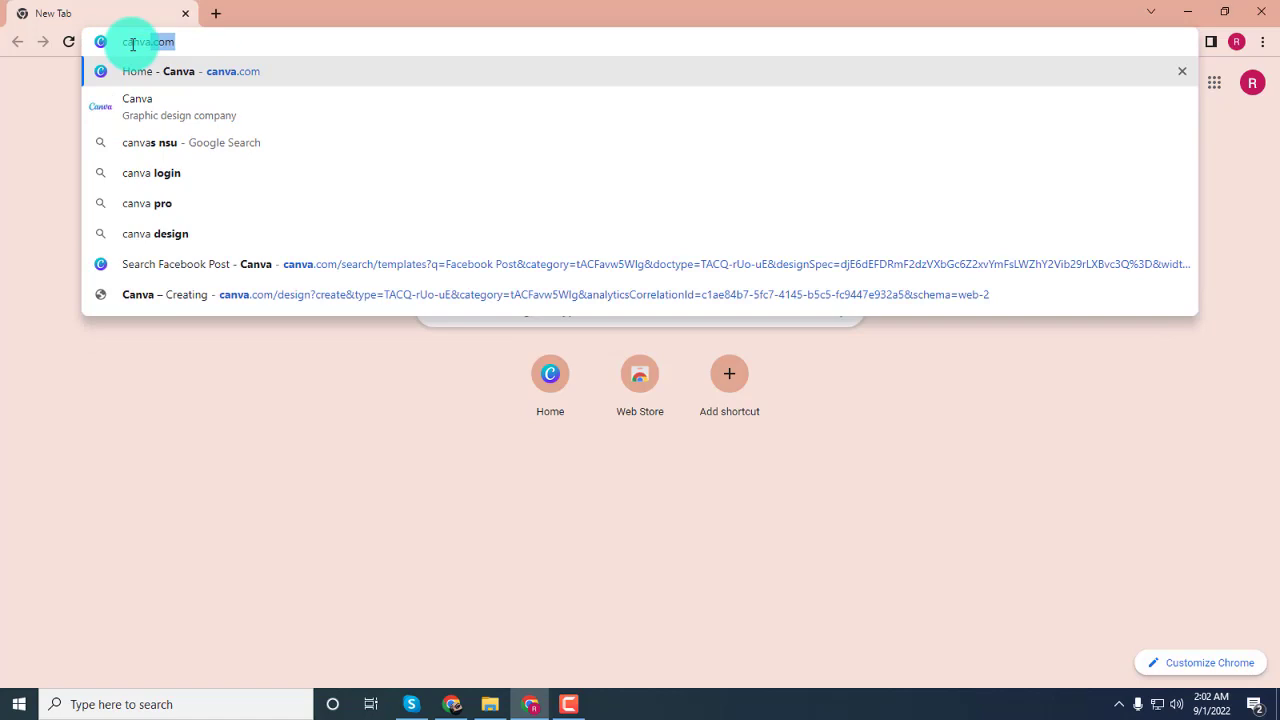
{"action": "key", "text": "Return"}
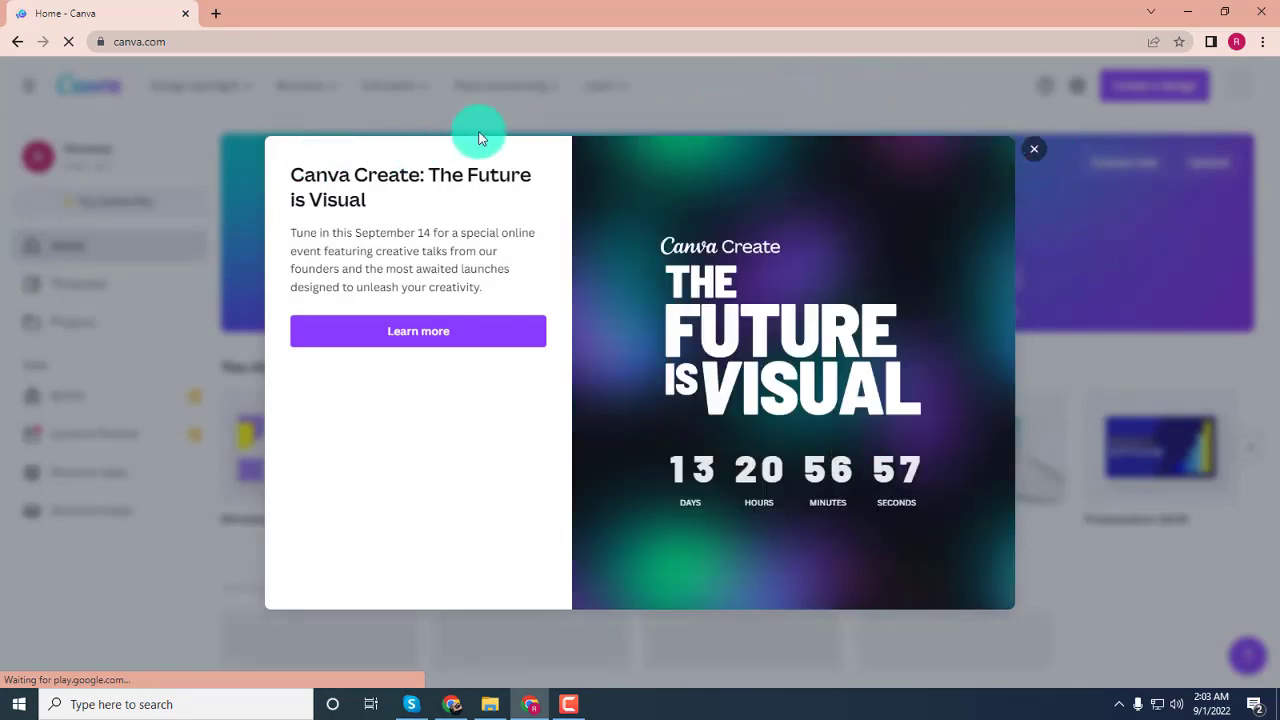
{"action": "left_click", "coordinate": [712, 86]}
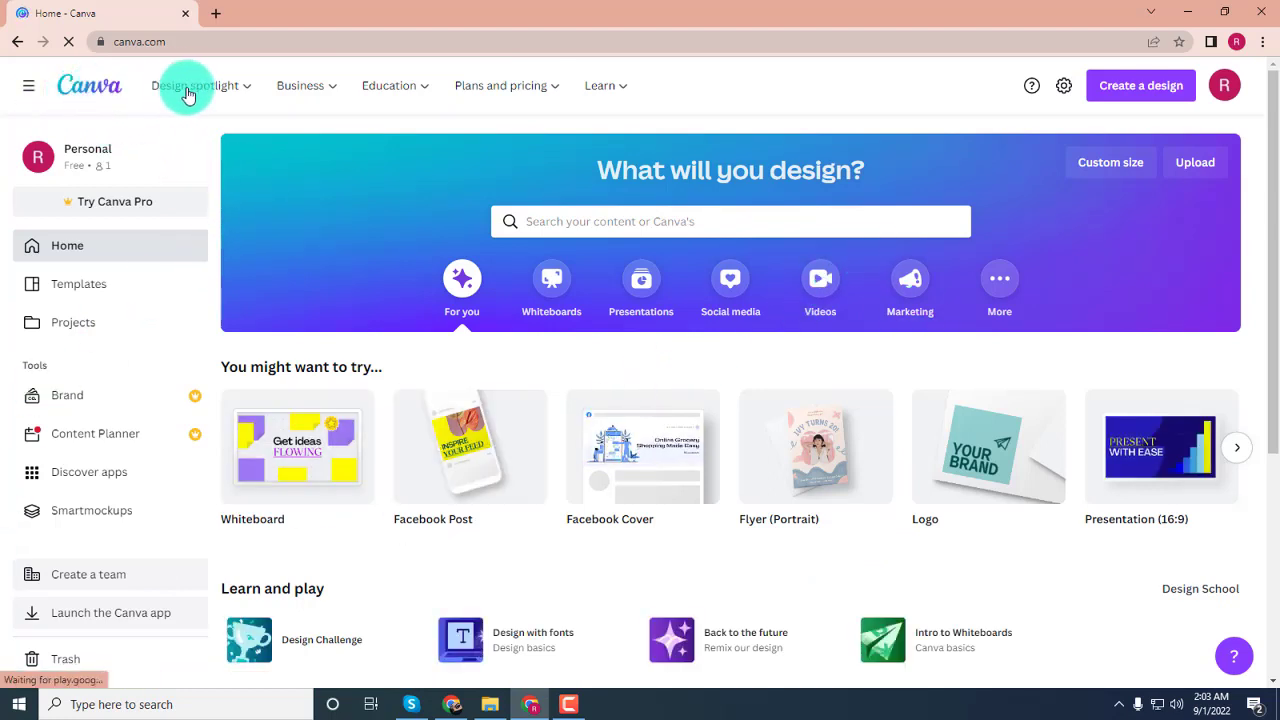
Step: Open Canva's Logo maker page in a separate tab, look through its logo-making instructions, and close it
{"action": "mouse_move", "coordinate": [204, 94]}
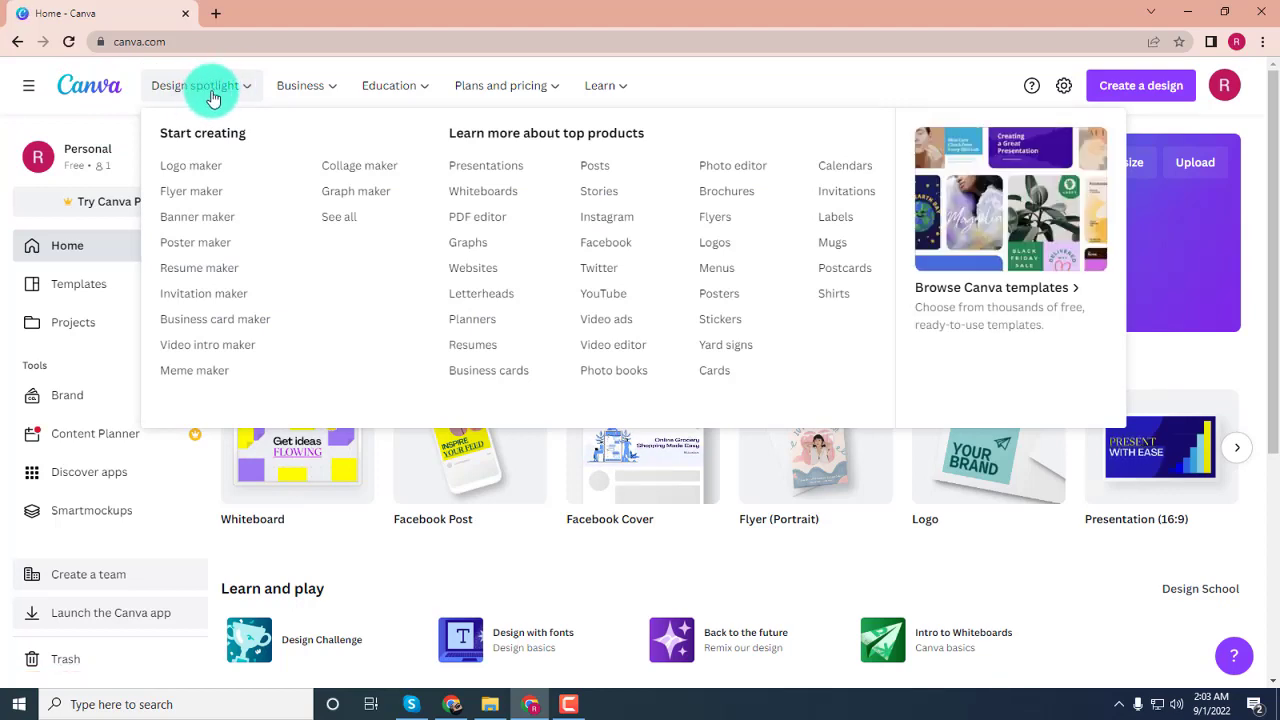
{"action": "middle_click", "coordinate": [194, 178]}
{"action": "left_click", "coordinate": [243, 13]}
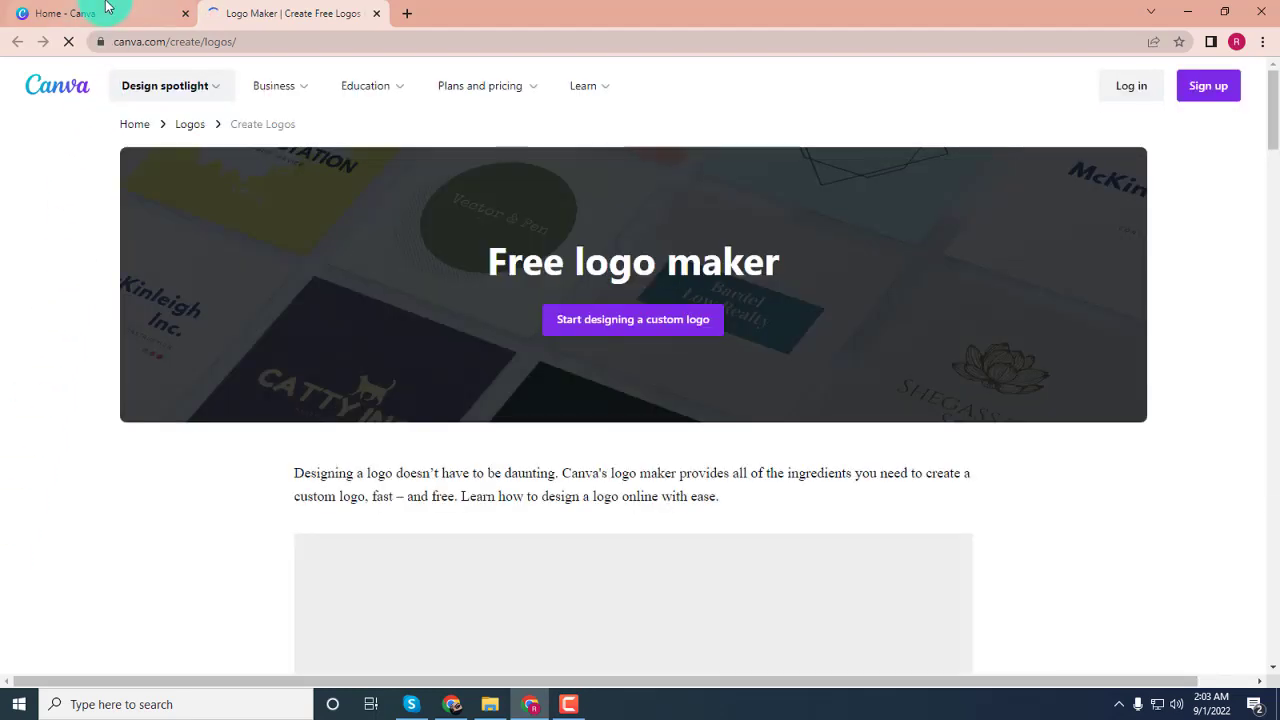
{"action": "left_click", "coordinate": [107, 7]}
{"action": "left_click", "coordinate": [343, 11]}
{"action": "scroll", "coordinate": [600, 444], "scroll_direction": "down", "scroll_amount": 3}
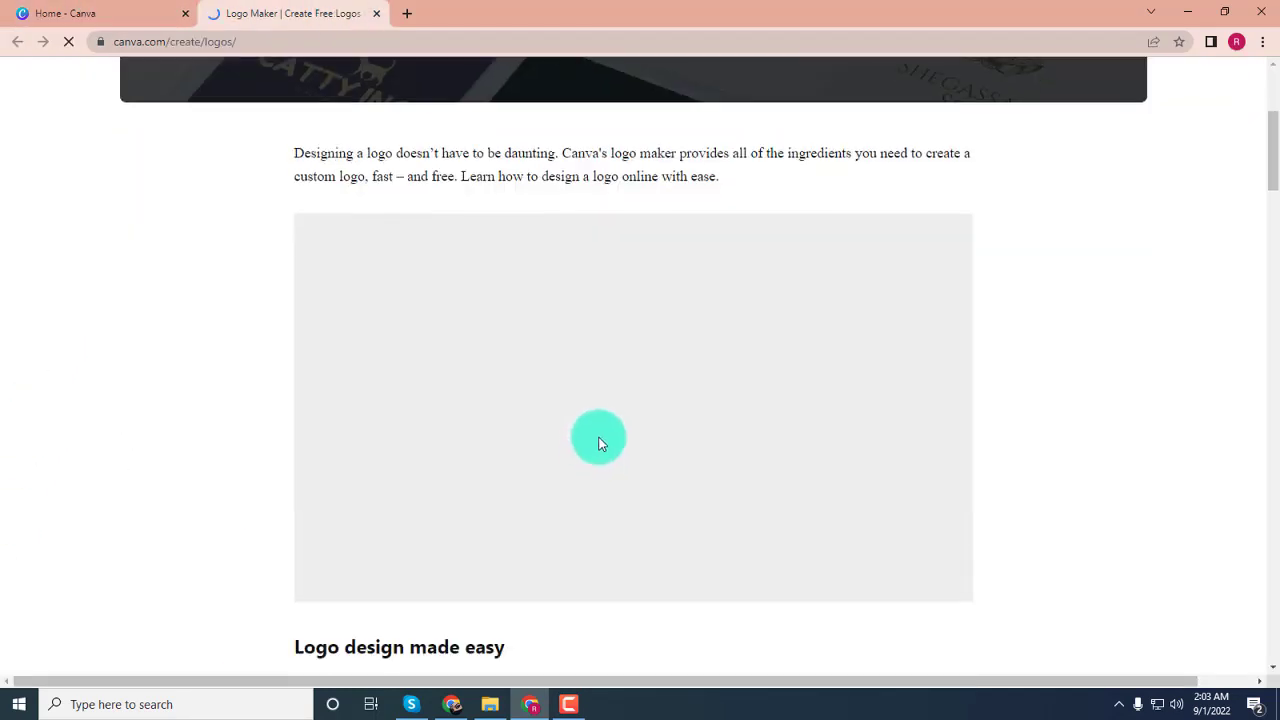
{"action": "scroll", "coordinate": [598, 444], "scroll_direction": "down", "scroll_amount": 9}
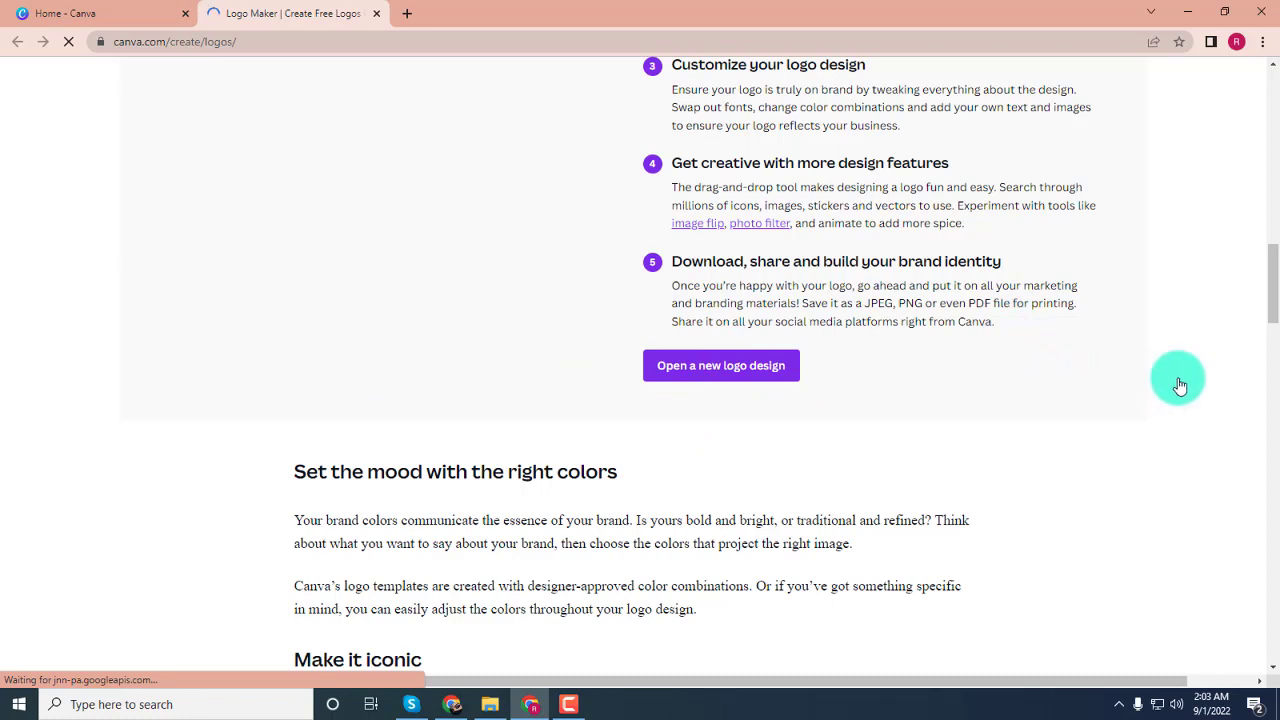
{"action": "scroll", "coordinate": [1094, 280], "scroll_direction": "up", "scroll_amount": 8}
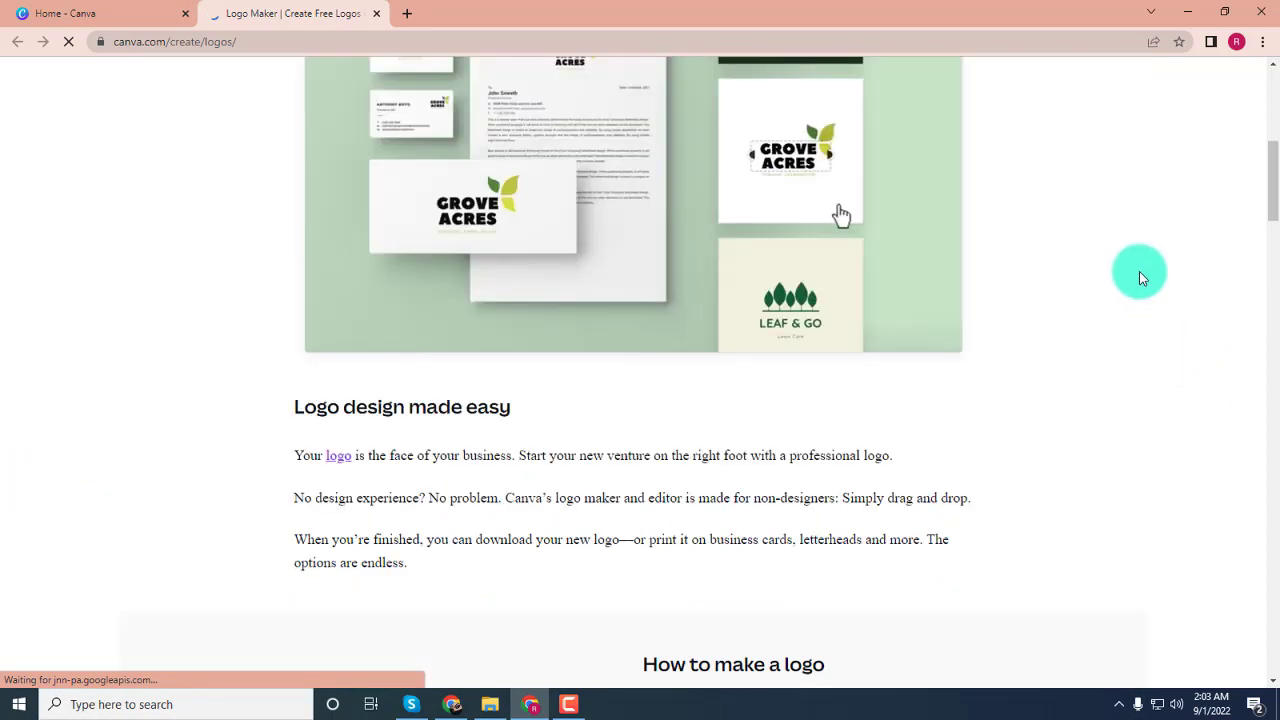
{"action": "scroll", "coordinate": [1140, 277], "scroll_direction": "down", "scroll_amount": 3}
{"action": "scroll", "coordinate": [1146, 285], "scroll_direction": "down", "scroll_amount": 2}
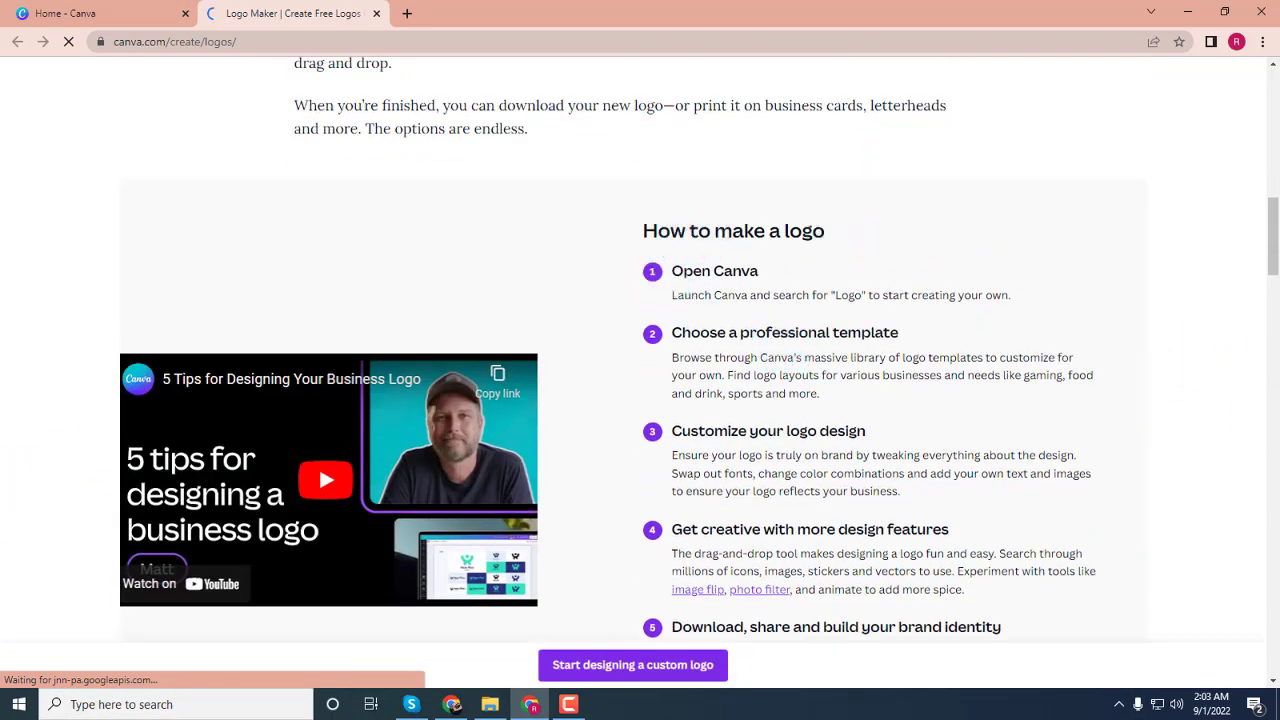
{"action": "scroll", "coordinate": [700, 372], "scroll_direction": "down", "scroll_amount": 1}
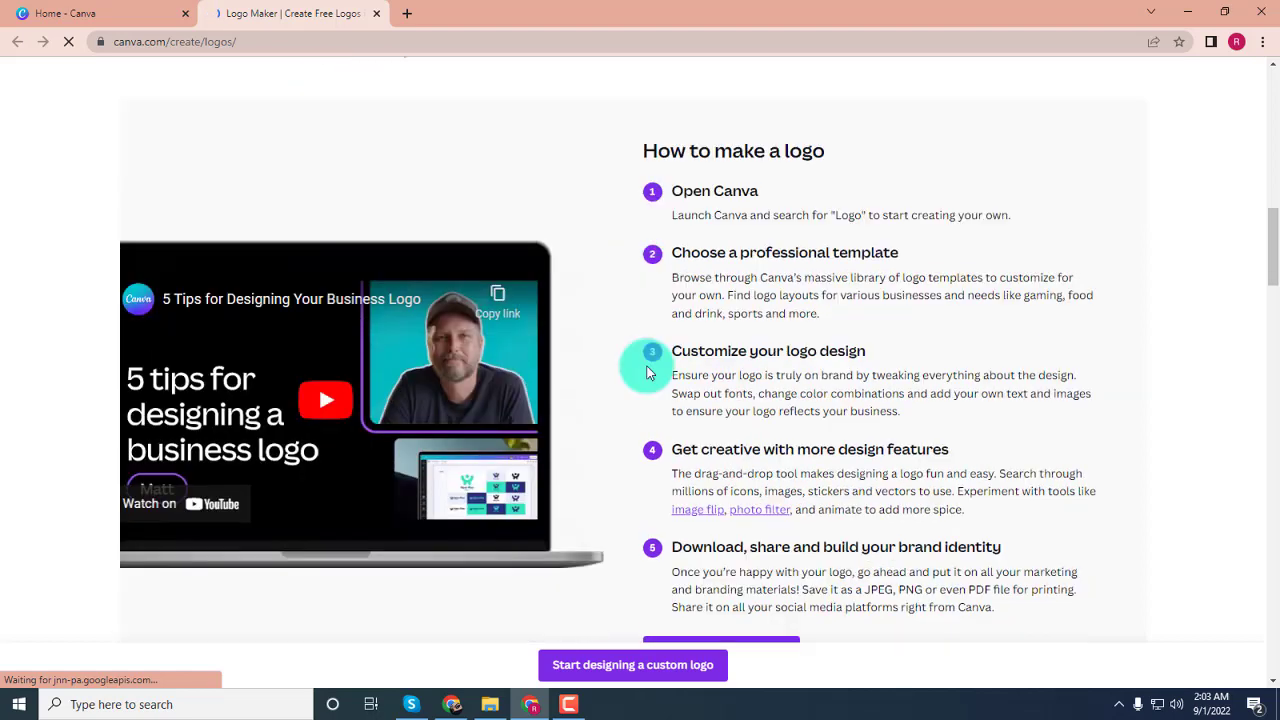
{"action": "left_click", "coordinate": [376, 17]}
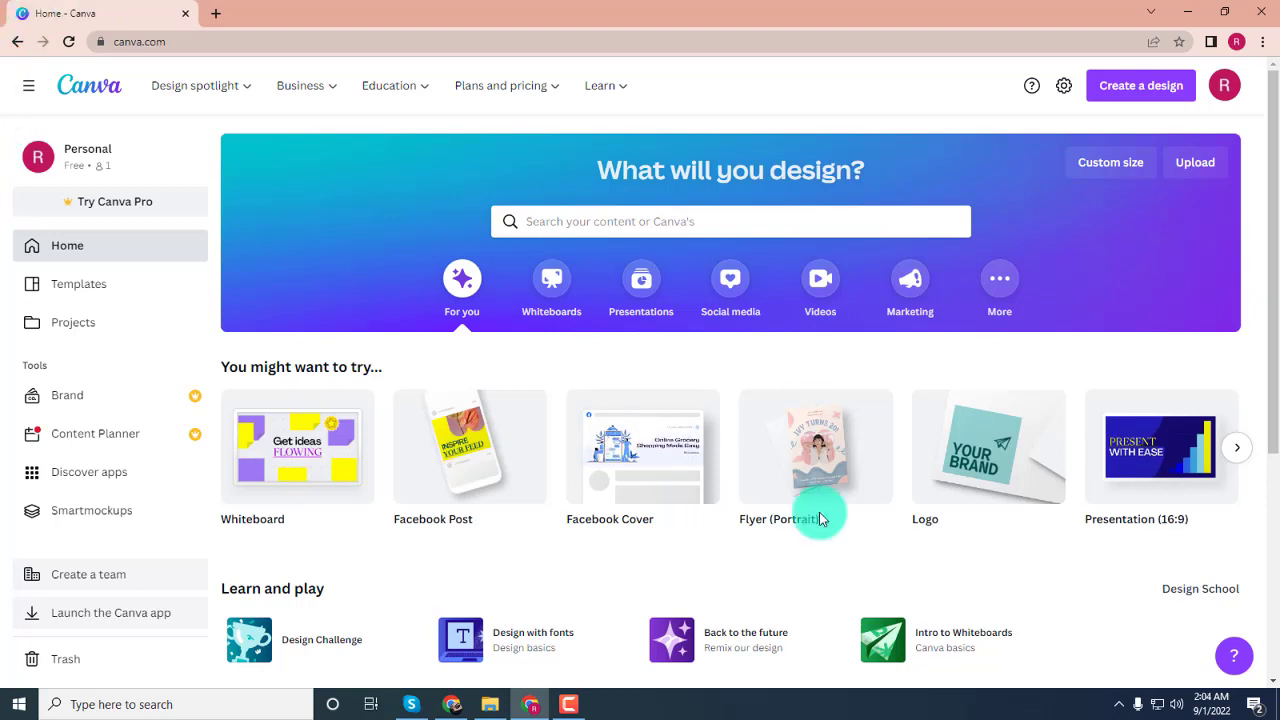
{"action": "mouse_move", "coordinate": [300, 92]}
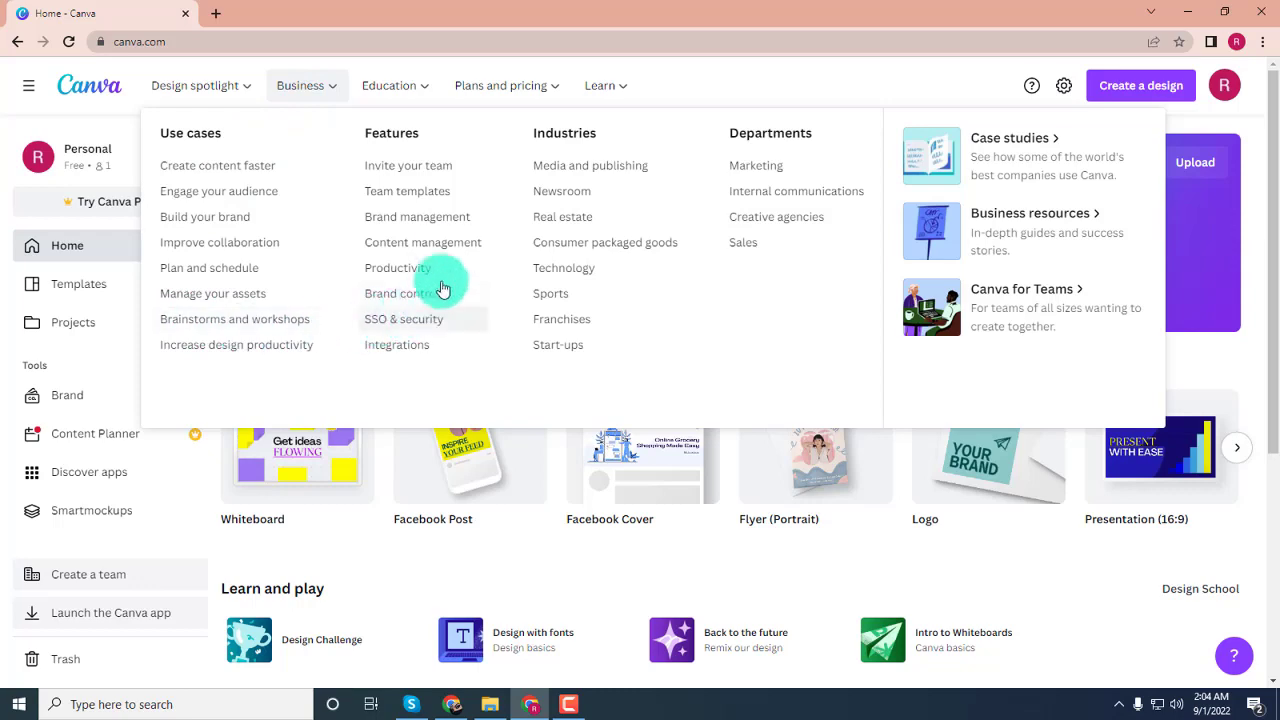
{"action": "mouse_move", "coordinate": [412, 90]}
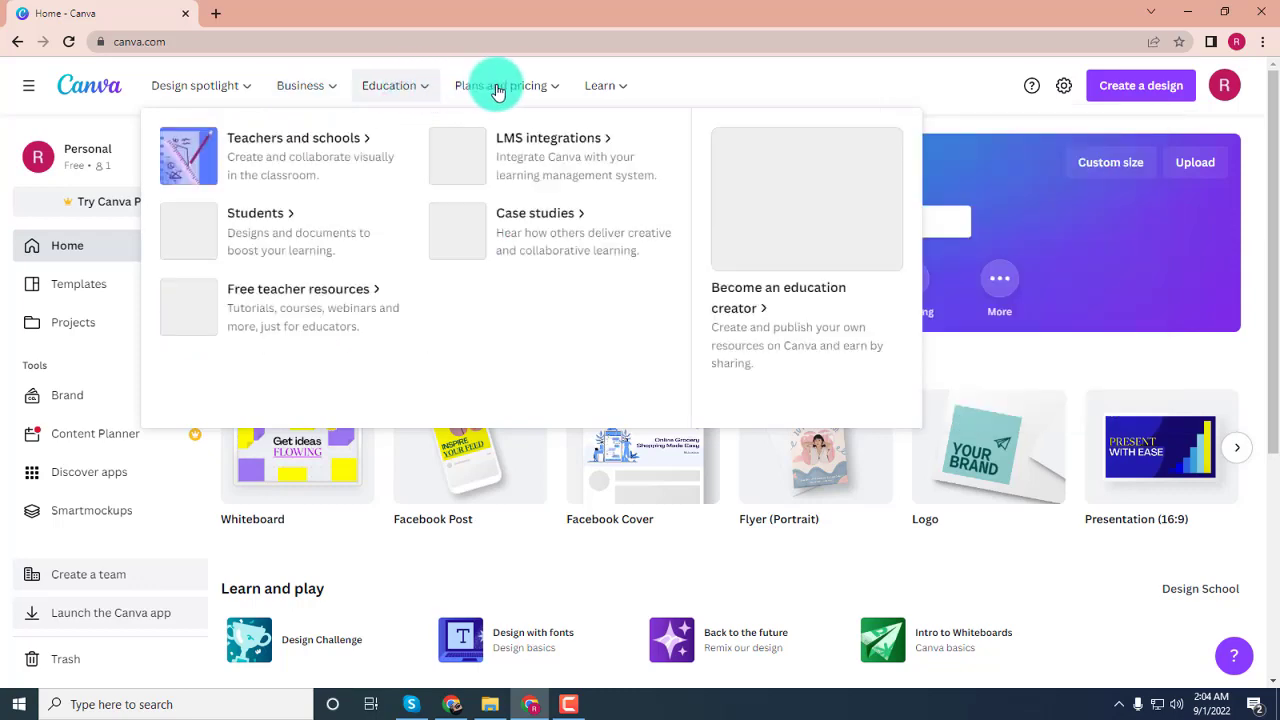
{"action": "mouse_move", "coordinate": [600, 86]}
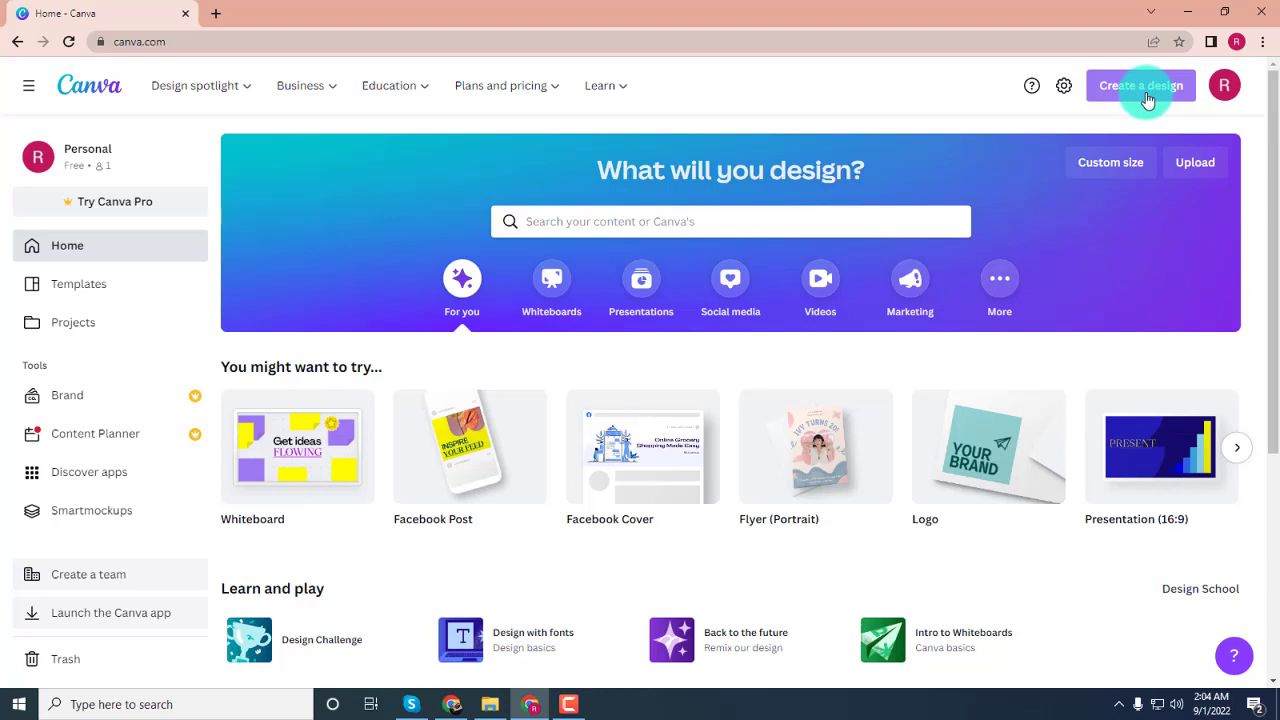
Step: Search Google for "upwork portfolio image size" in a new tab, check the recommended dimensions, and return to the Canva home page
{"action": "left_click", "coordinate": [216, 15]}
{"action": "left_click", "coordinate": [201, 42]}
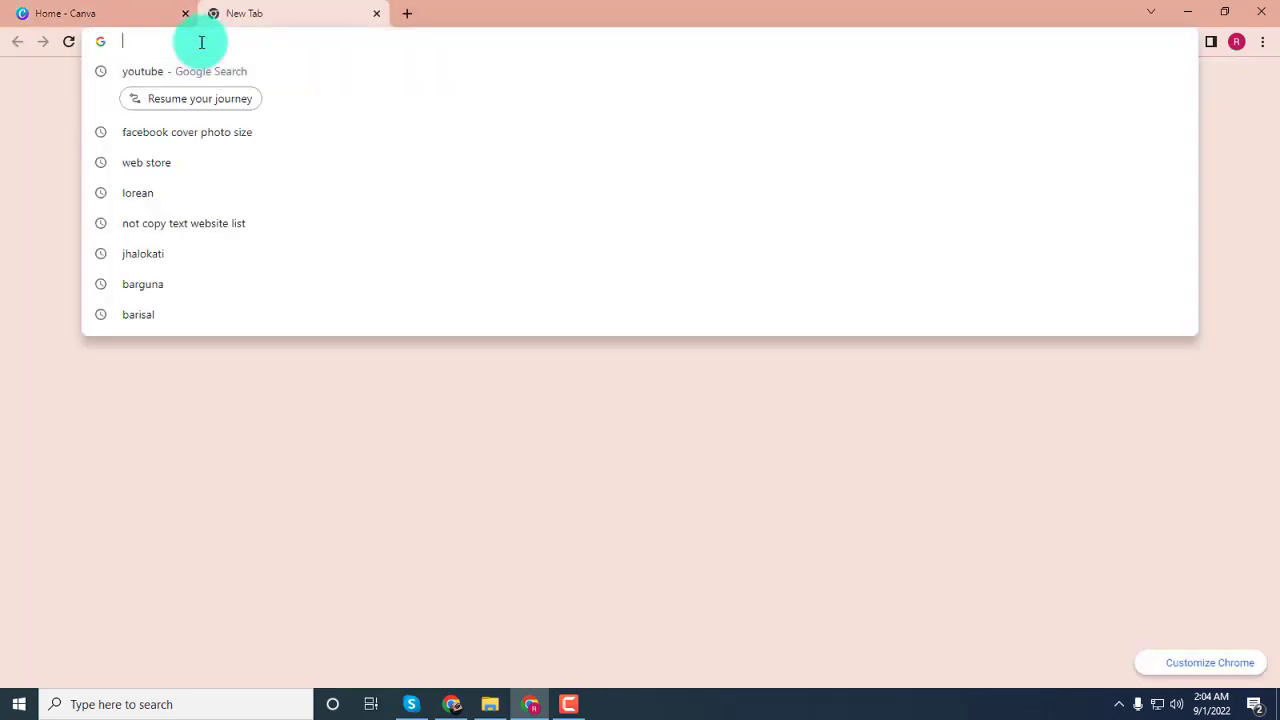
{"action": "type", "text": "upwork"}
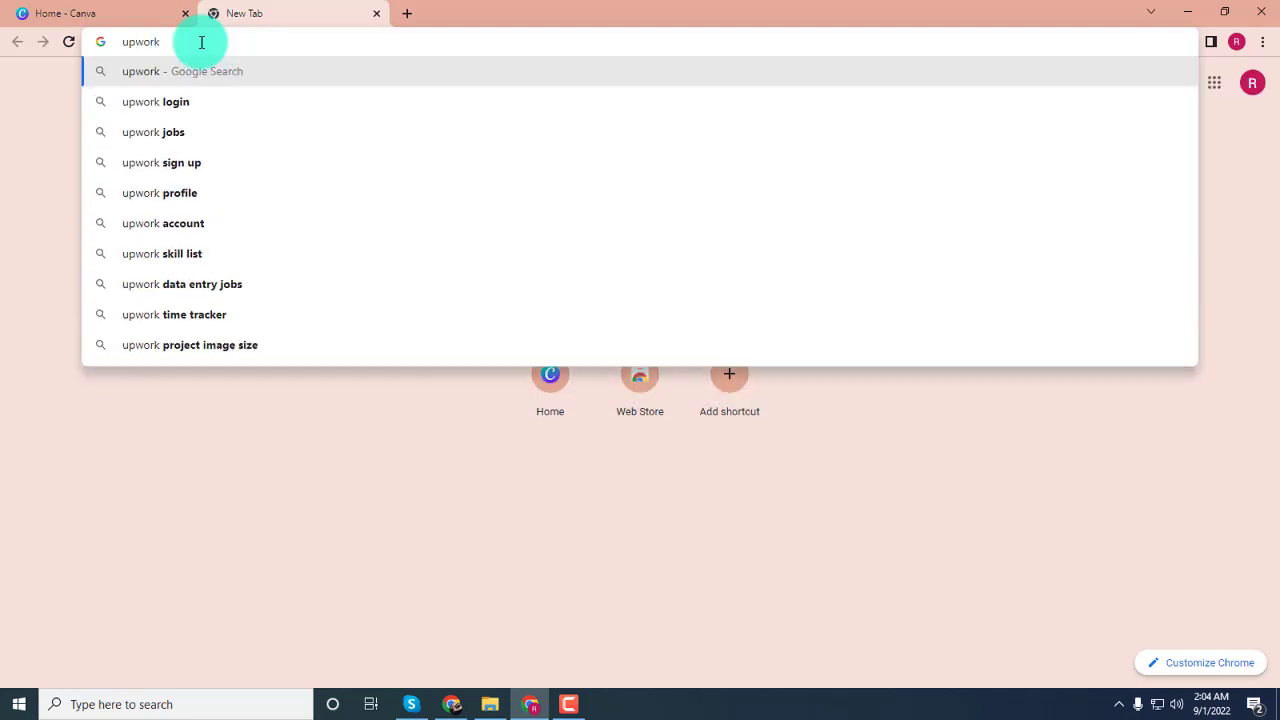
{"action": "type", "text": " por"}
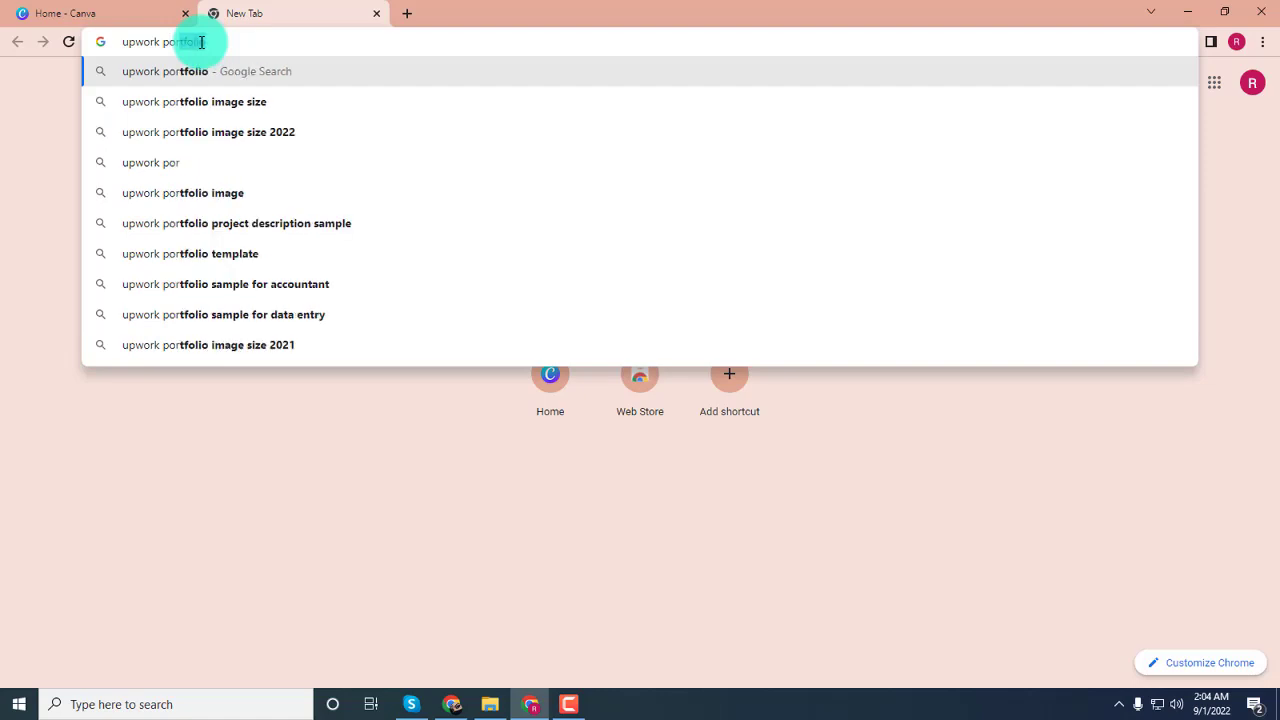
{"action": "left_click", "coordinate": [221, 99]}
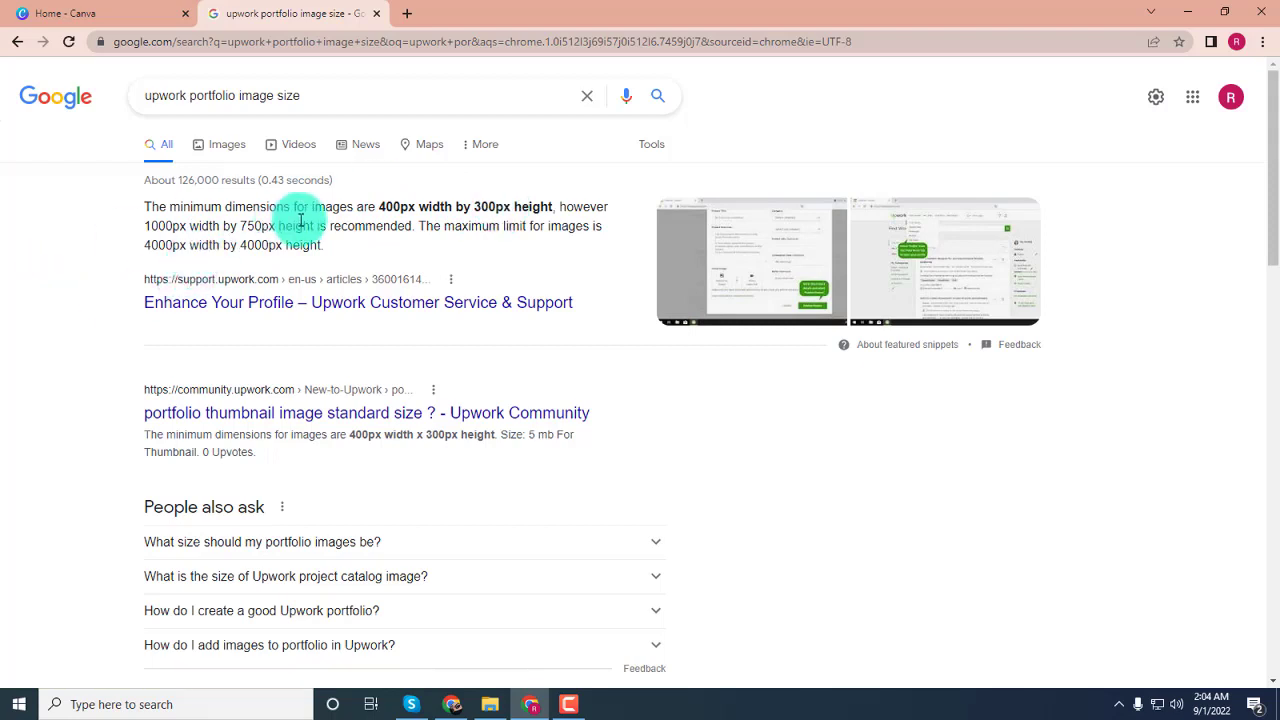
{"action": "left_click", "coordinate": [52, 12]}
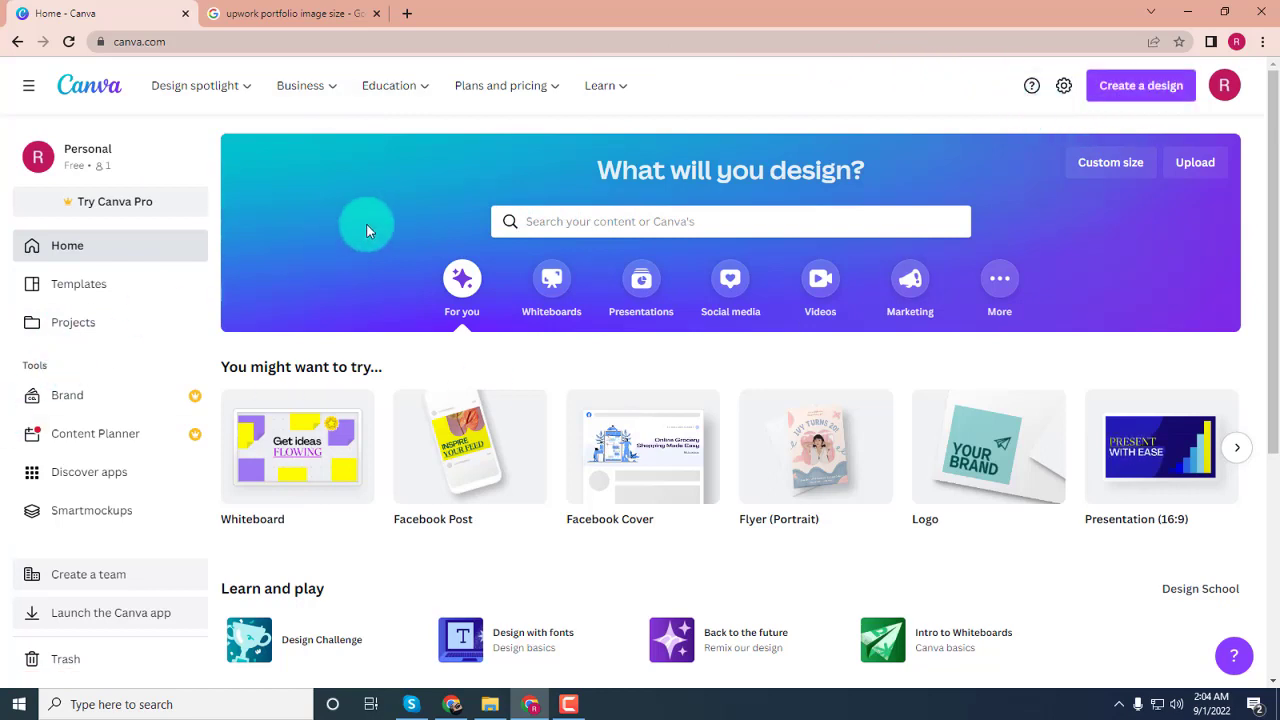
{"action": "left_click", "coordinate": [559, 222]}
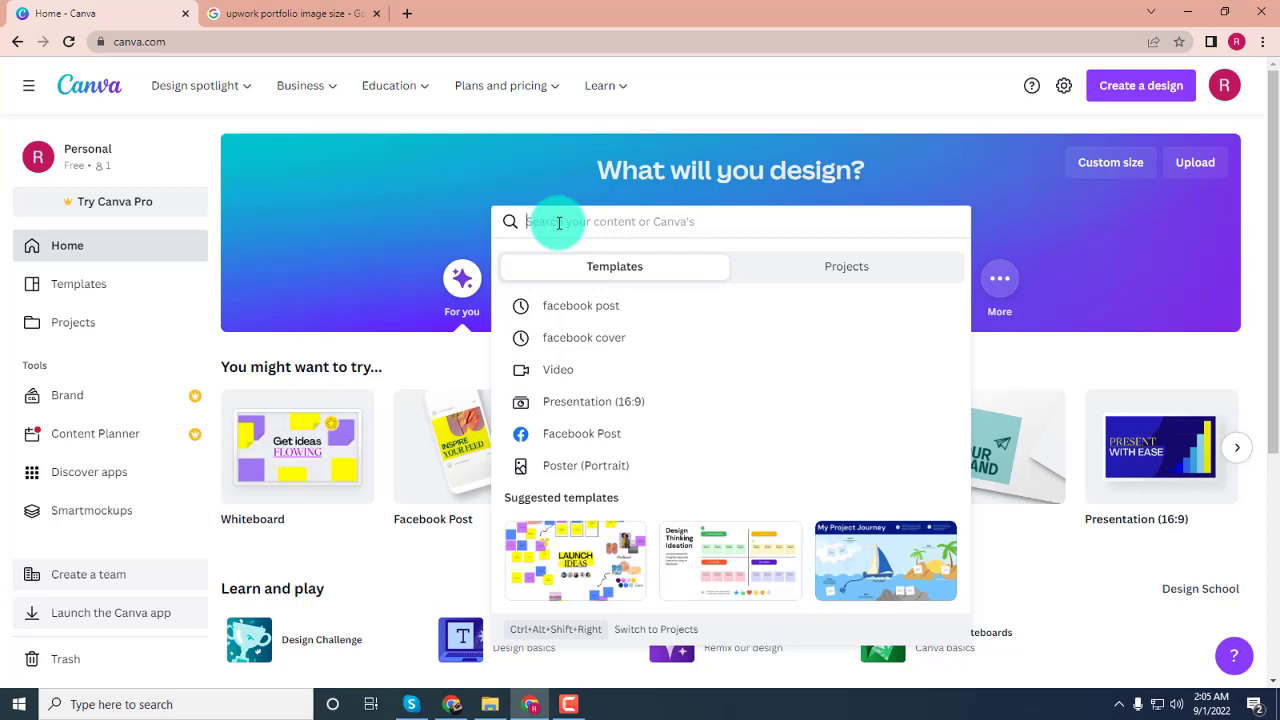
{"action": "type", "text": "upwor"}
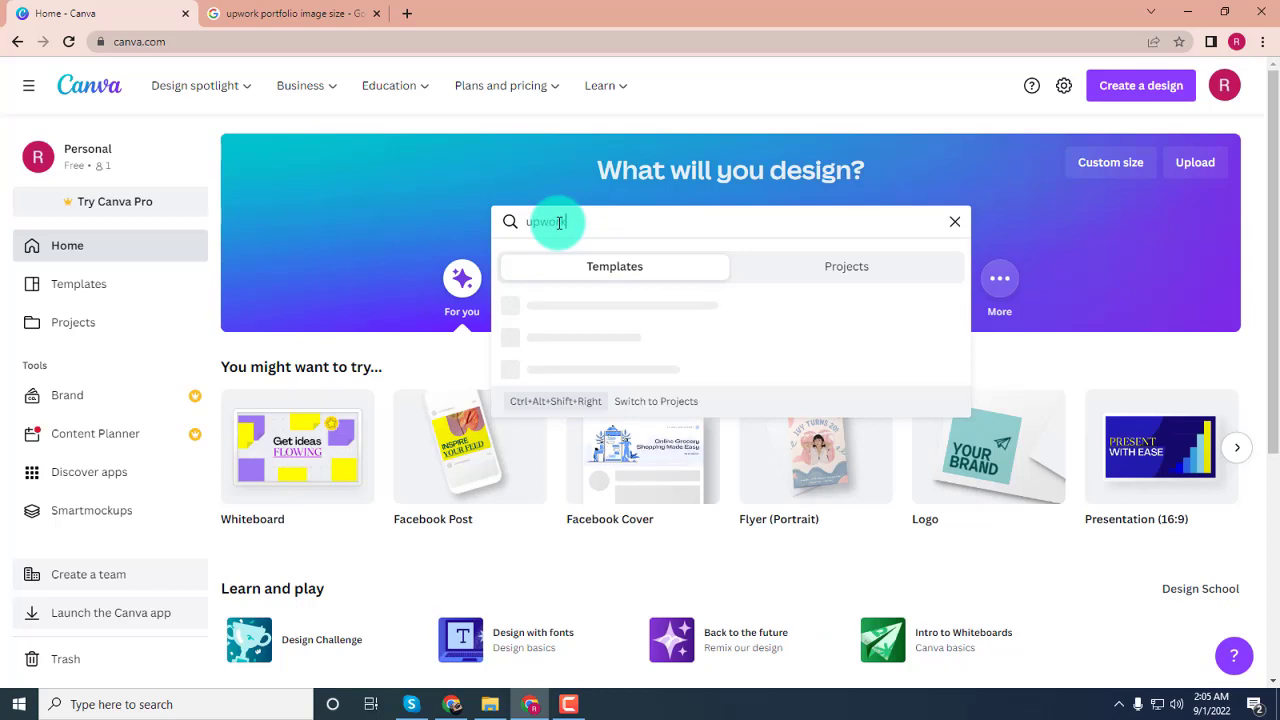
{"action": "type", "text": "k"}
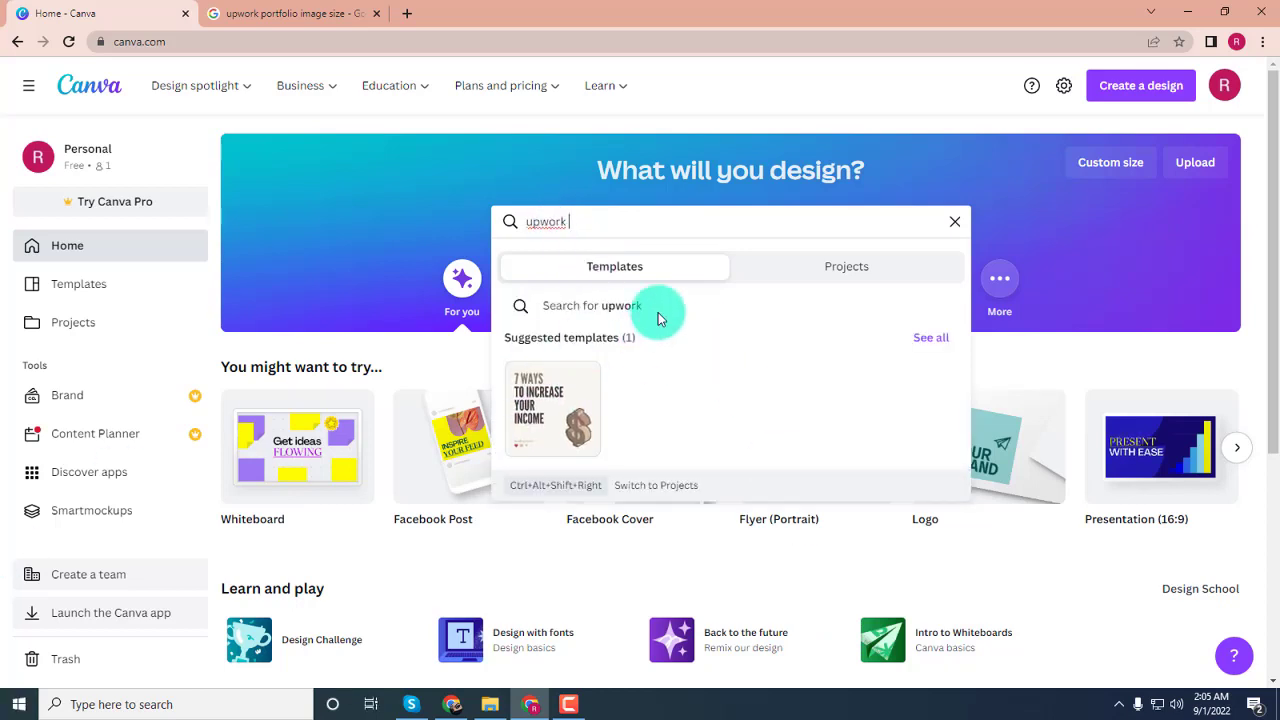
{"action": "left_click", "coordinate": [958, 228]}
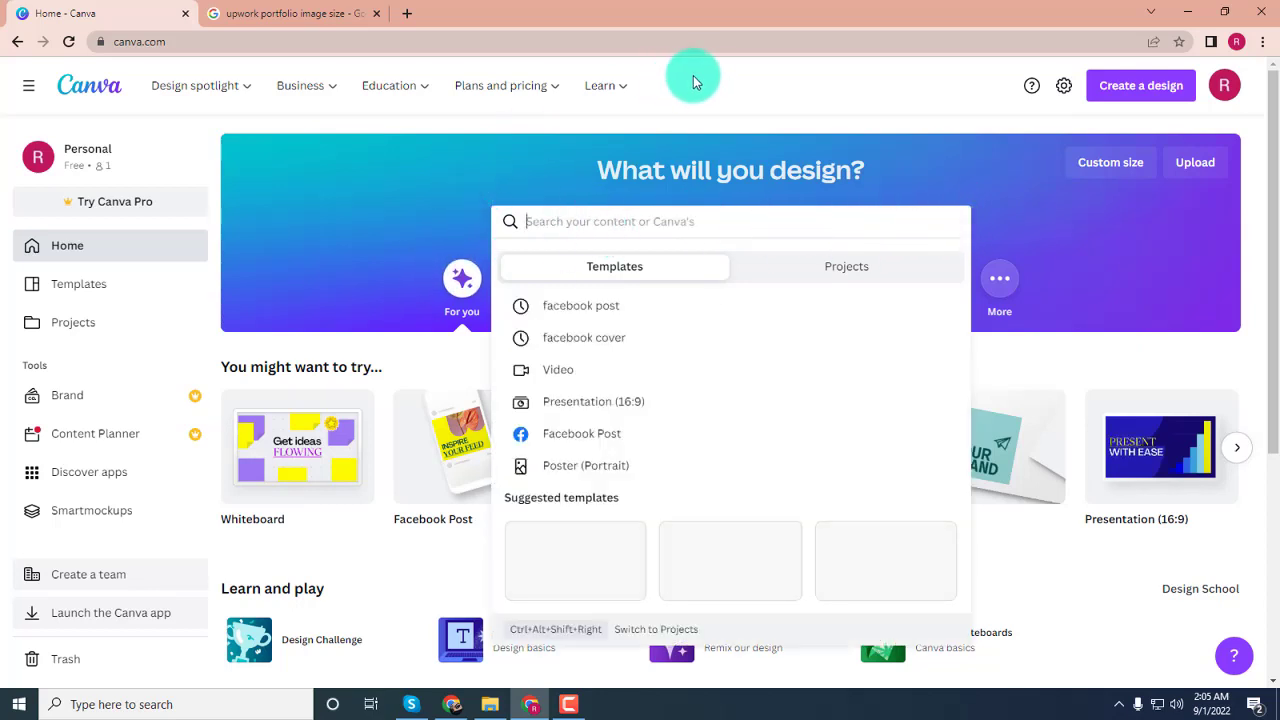
{"action": "left_click", "coordinate": [697, 73]}
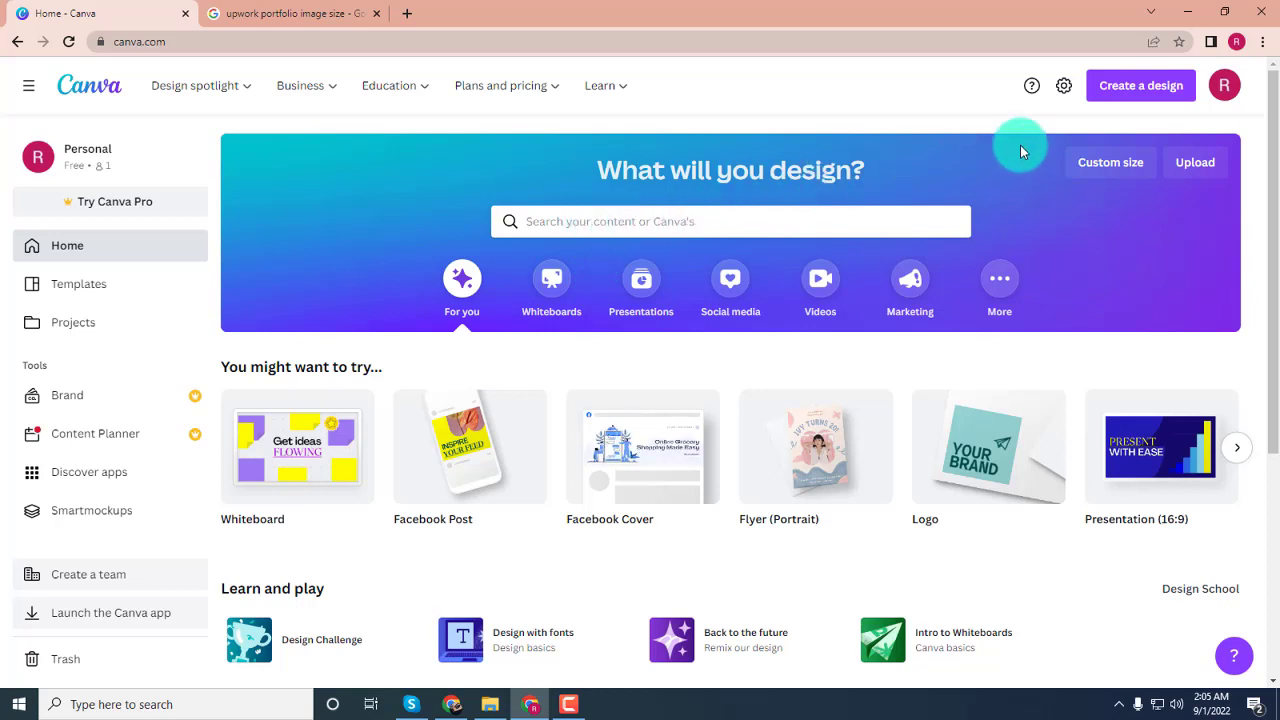
Step: Create a new custom-size design 1000 px wide and 750 px high
{"action": "left_click", "coordinate": [1133, 91]}
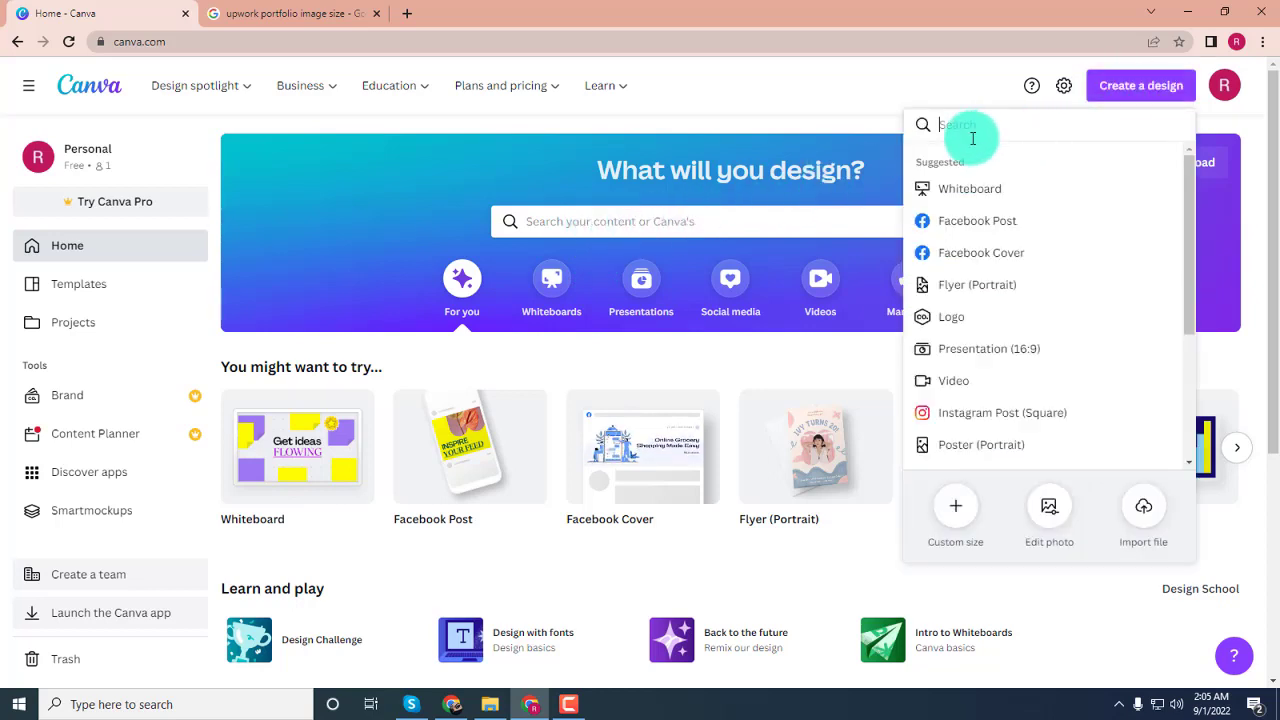
{"action": "left_click", "coordinate": [957, 520]}
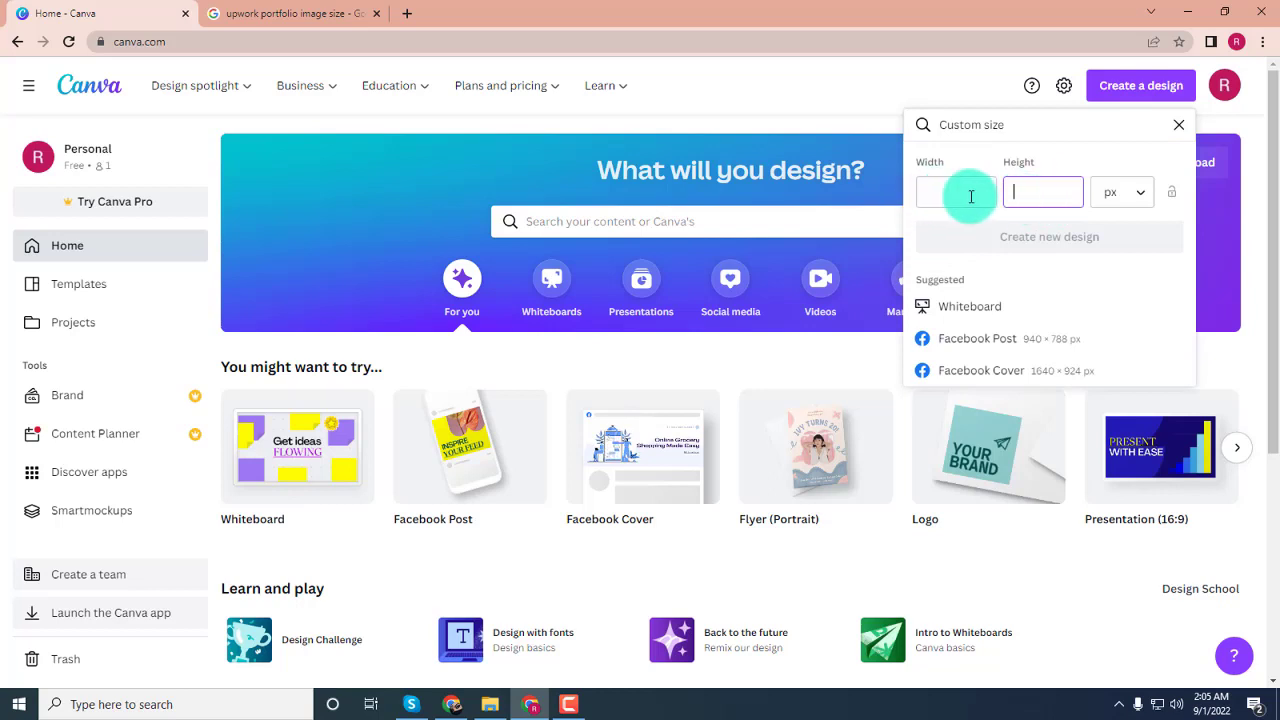
{"action": "type", "text": "1"}
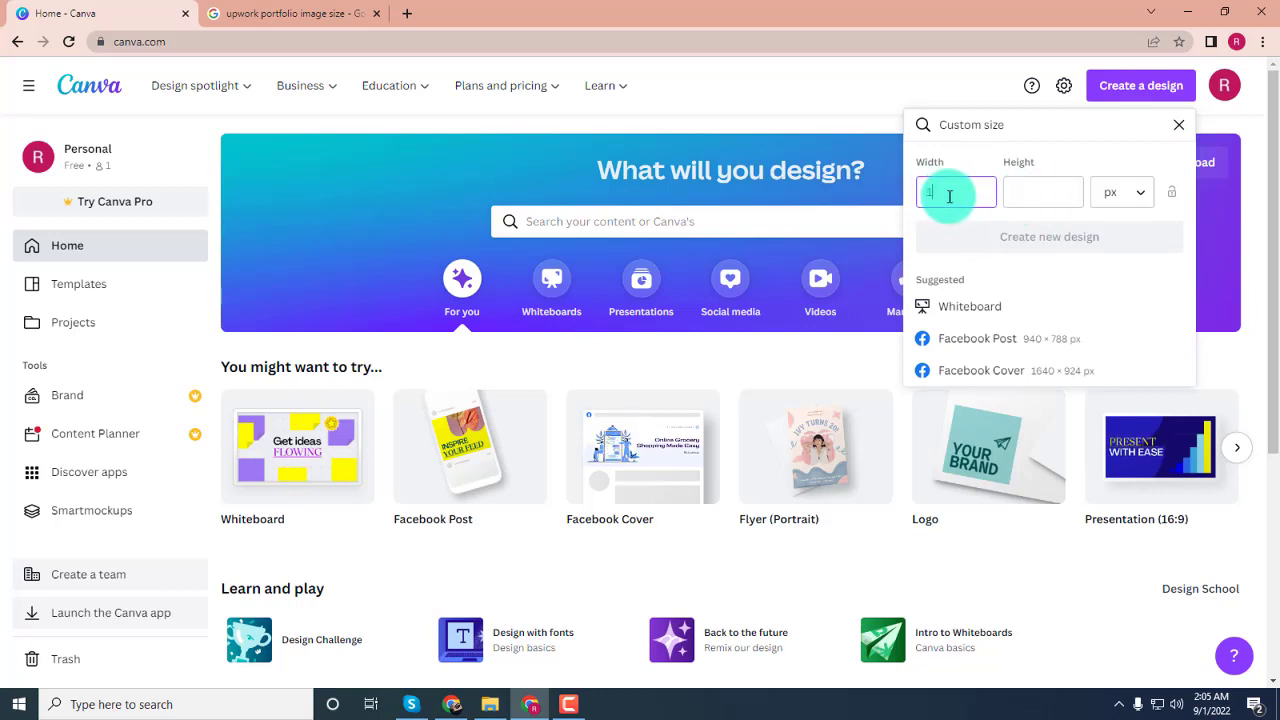
{"action": "type", "text": "000"}
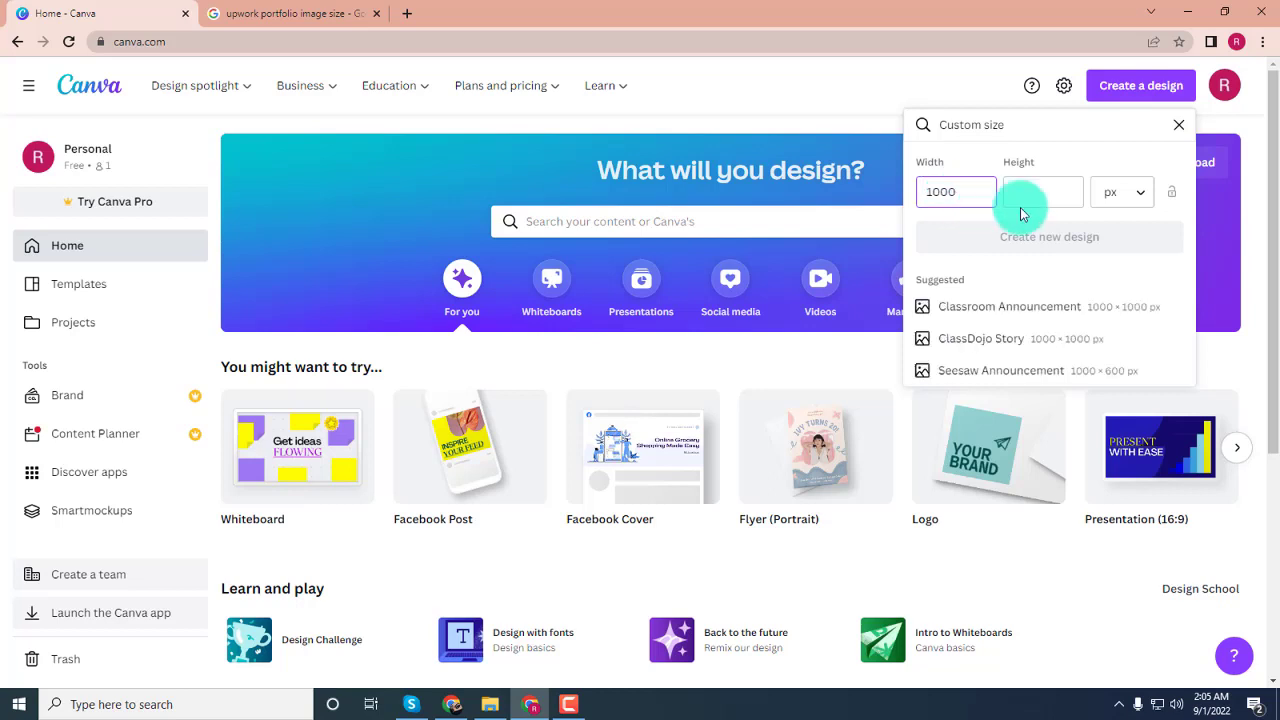
{"action": "left_click", "coordinate": [1035, 195]}
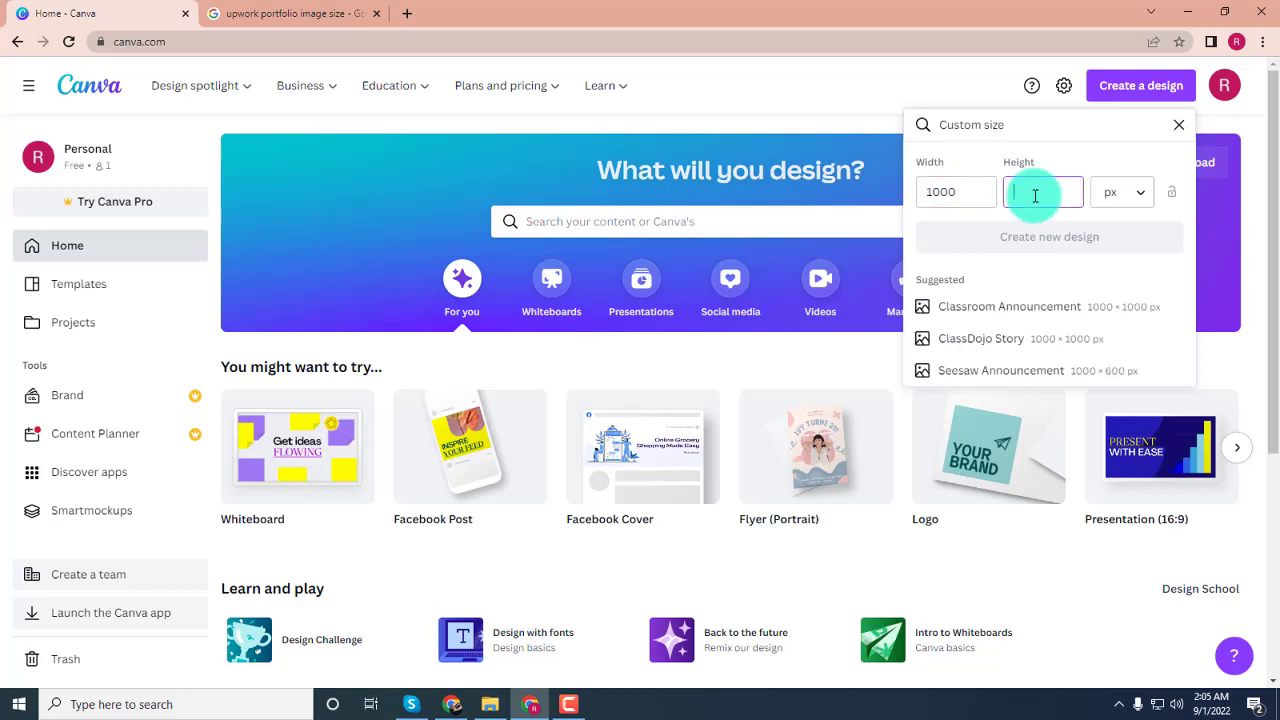
{"action": "type", "text": "750"}
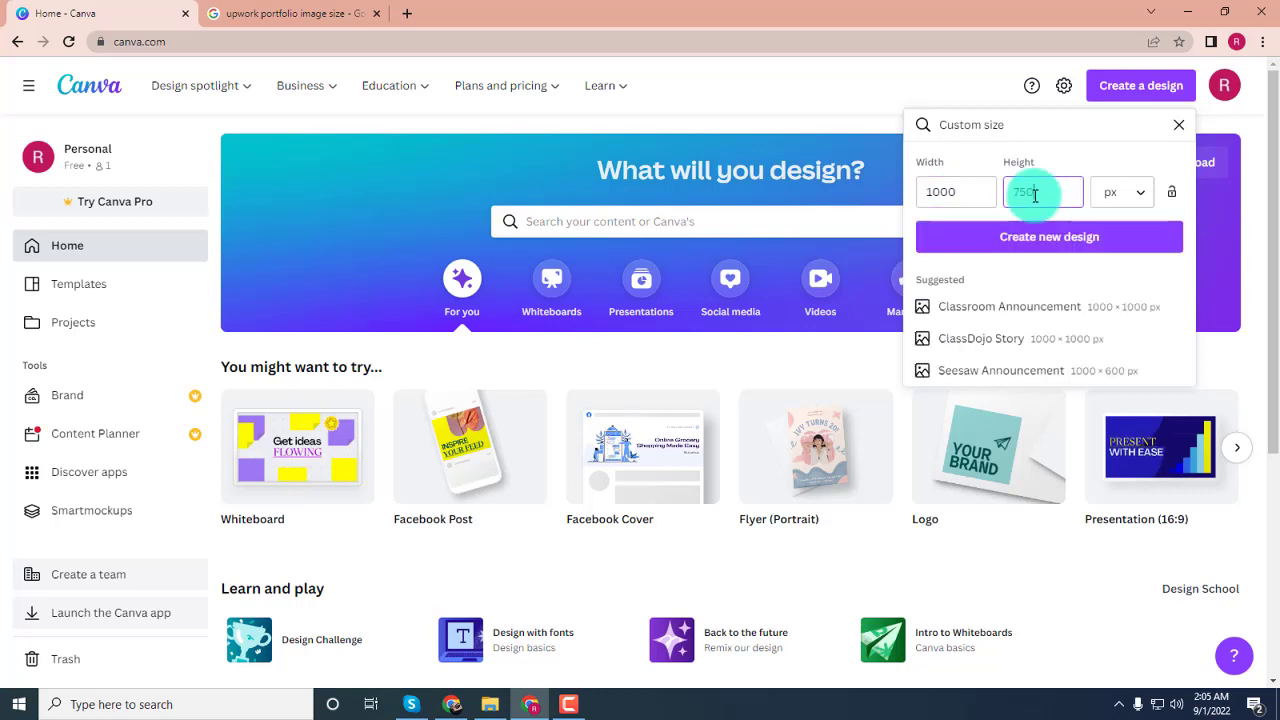
{"action": "left_click", "coordinate": [935, 246]}
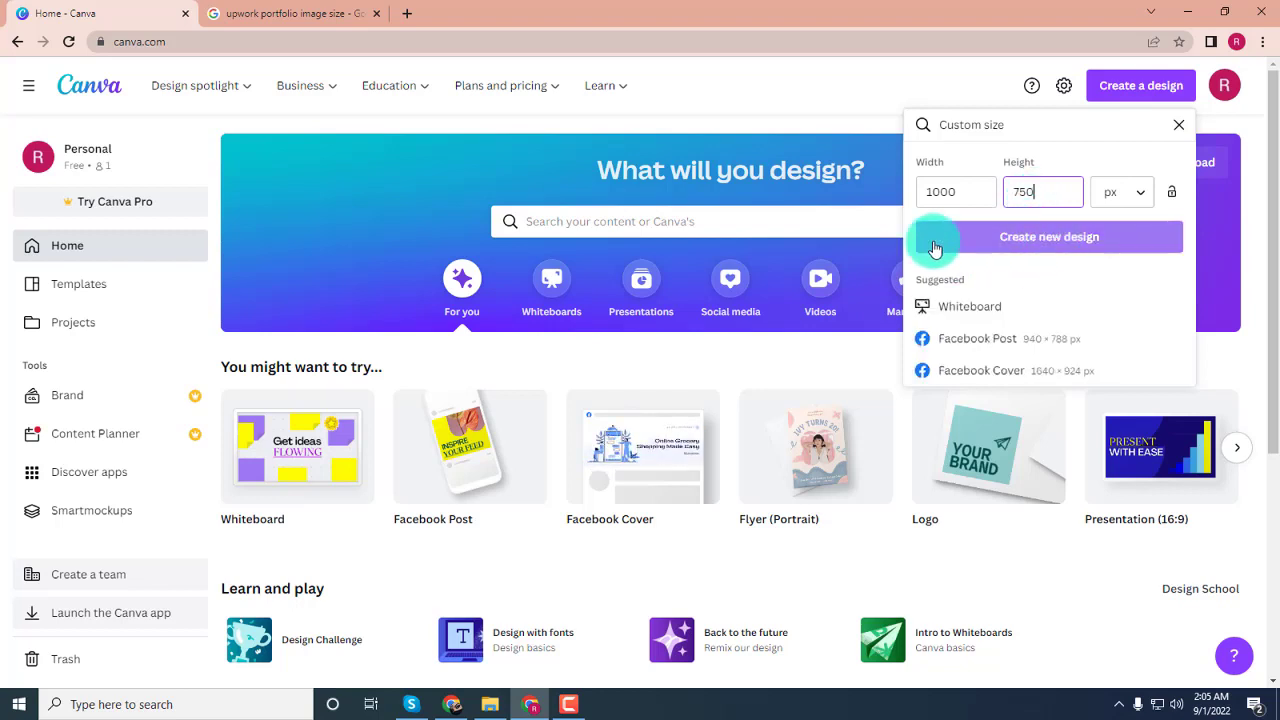
{"action": "left_click", "coordinate": [1048, 250]}
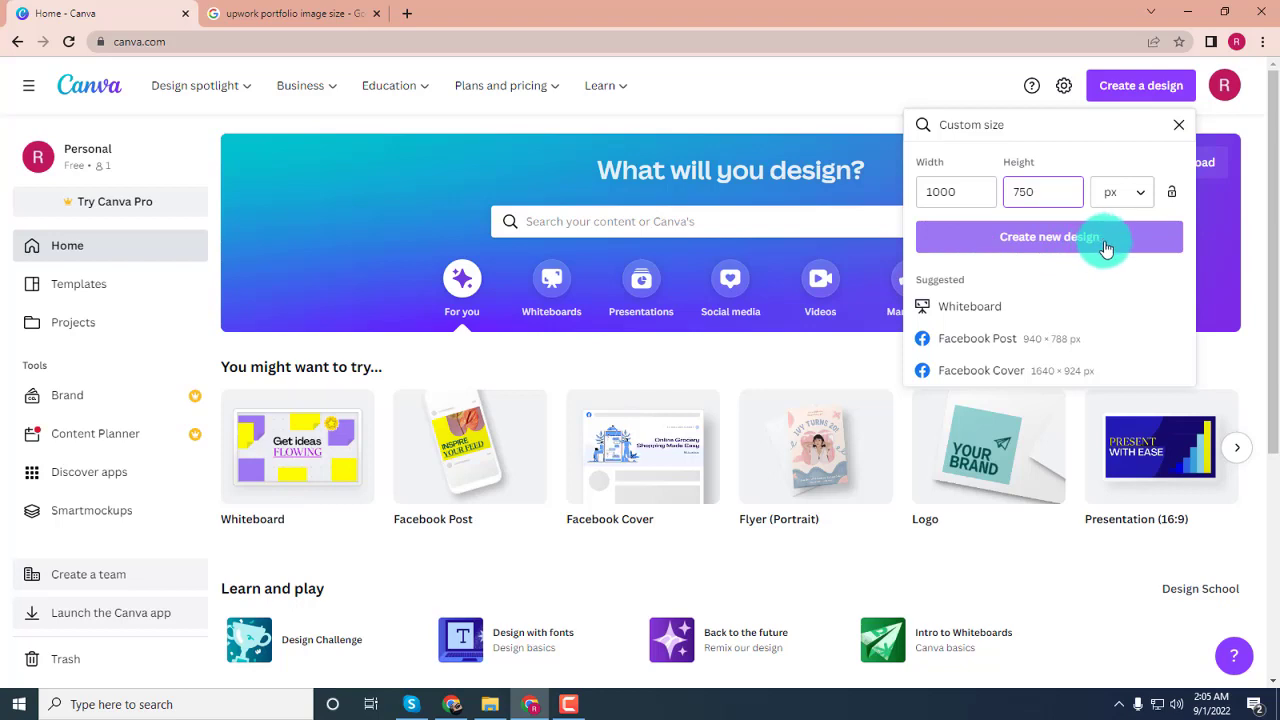
{"action": "left_click", "coordinate": [1106, 249]}
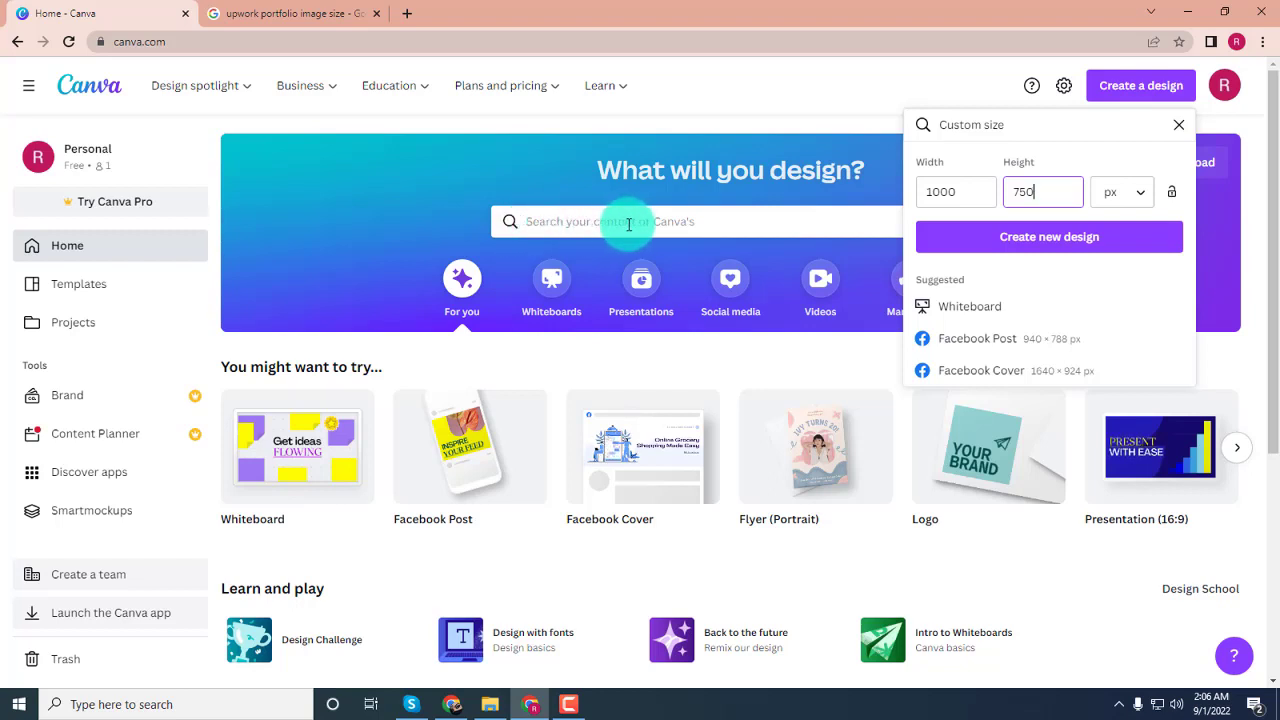
{"action": "left_click", "coordinate": [1050, 240]}
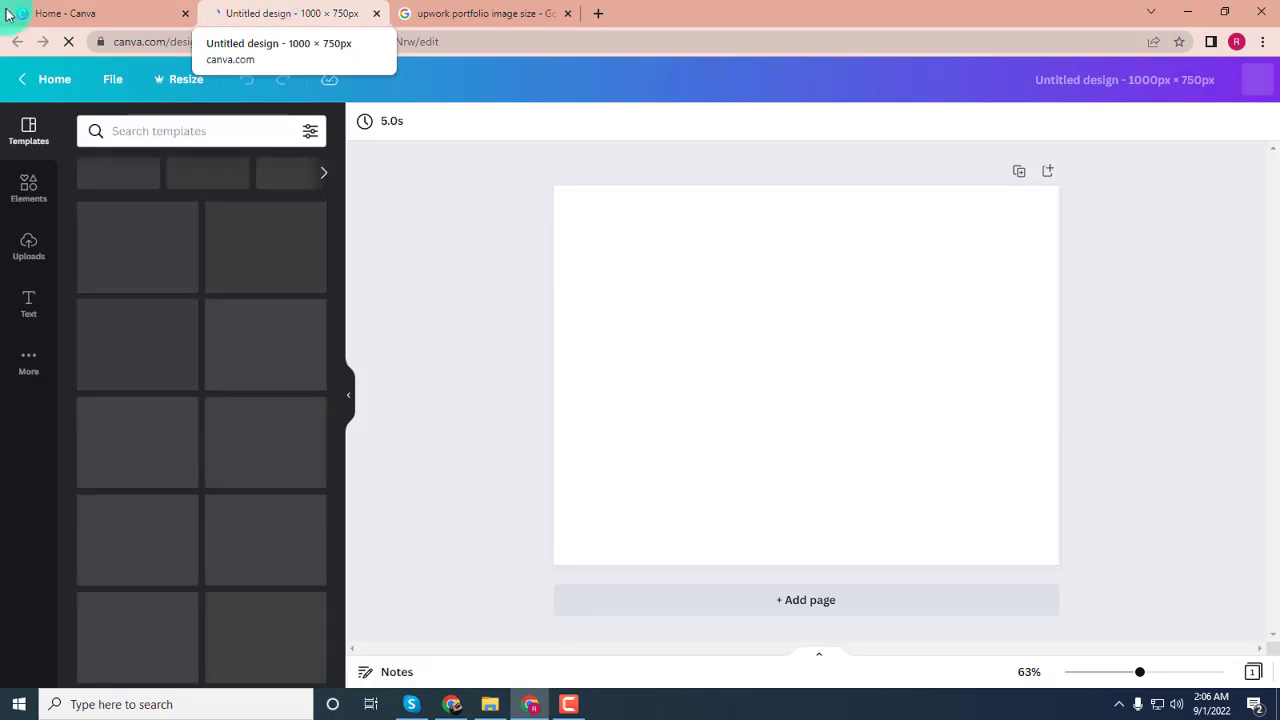
{"action": "left_click", "coordinate": [62, 10]}
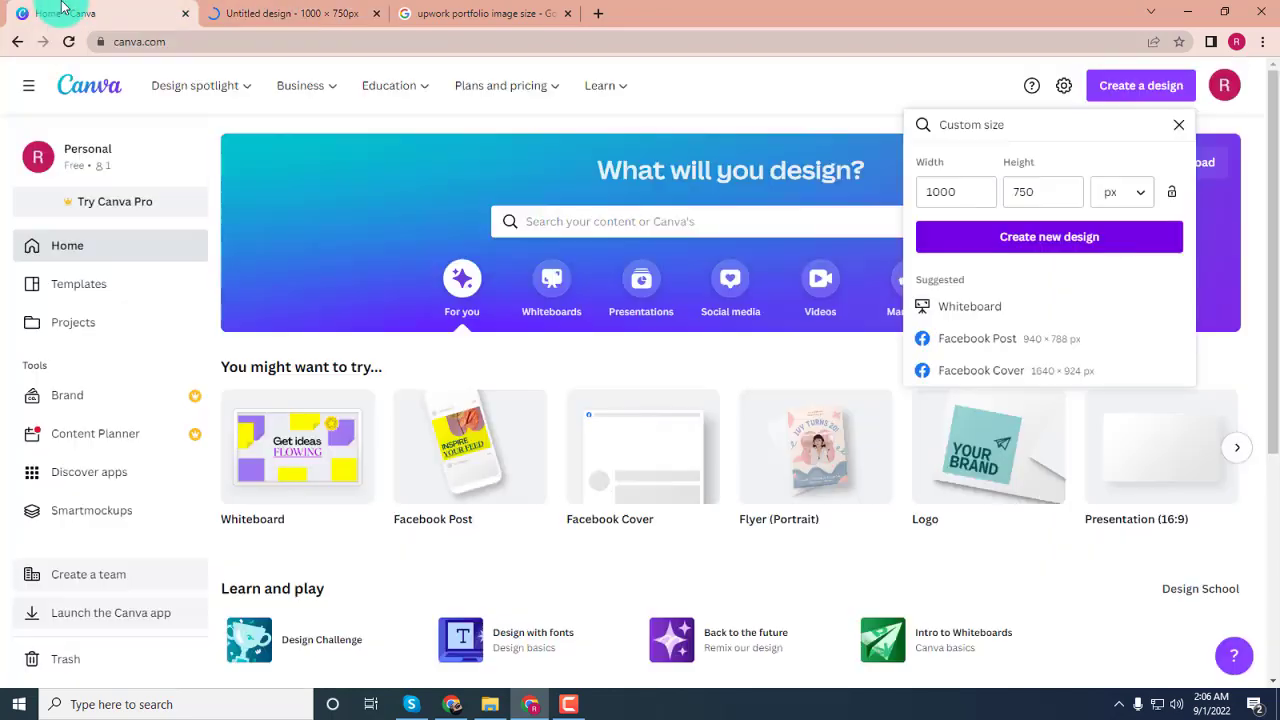
{"action": "left_click", "coordinate": [265, 12]}
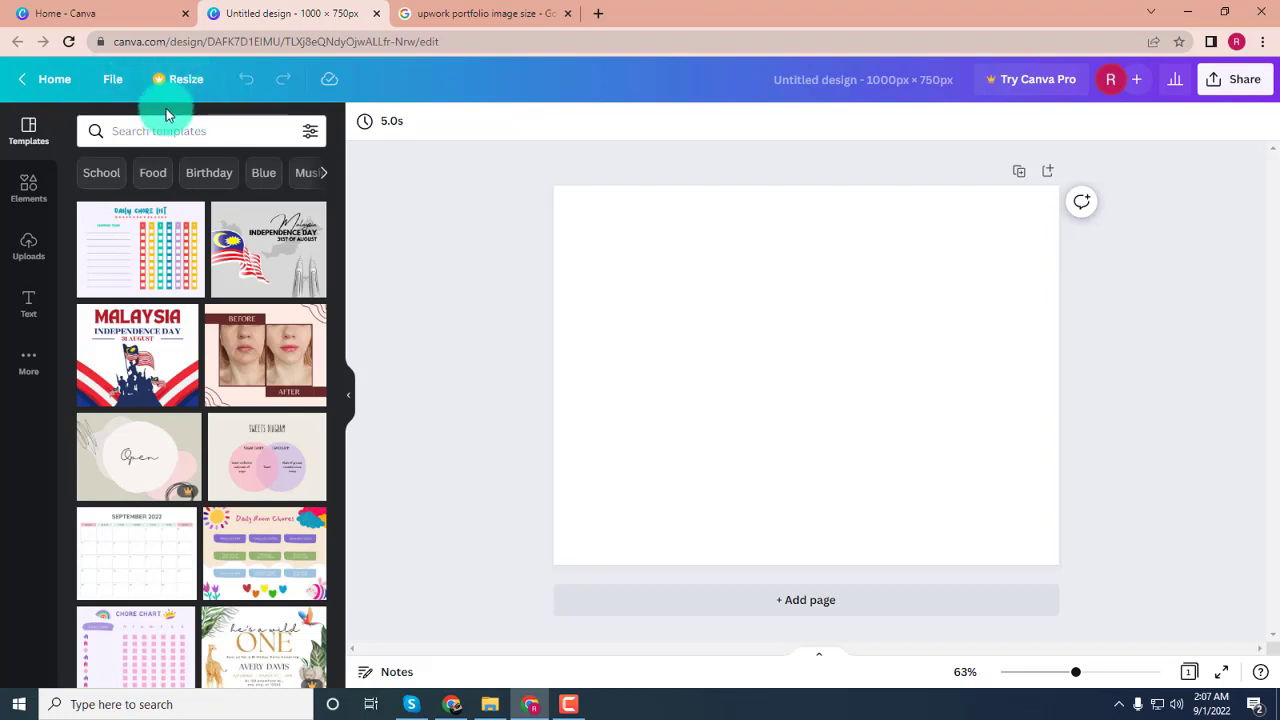
Step: Open the Resize options, change the custom width to 100 px, and look through the list of preset sizes
{"action": "left_click", "coordinate": [190, 84]}
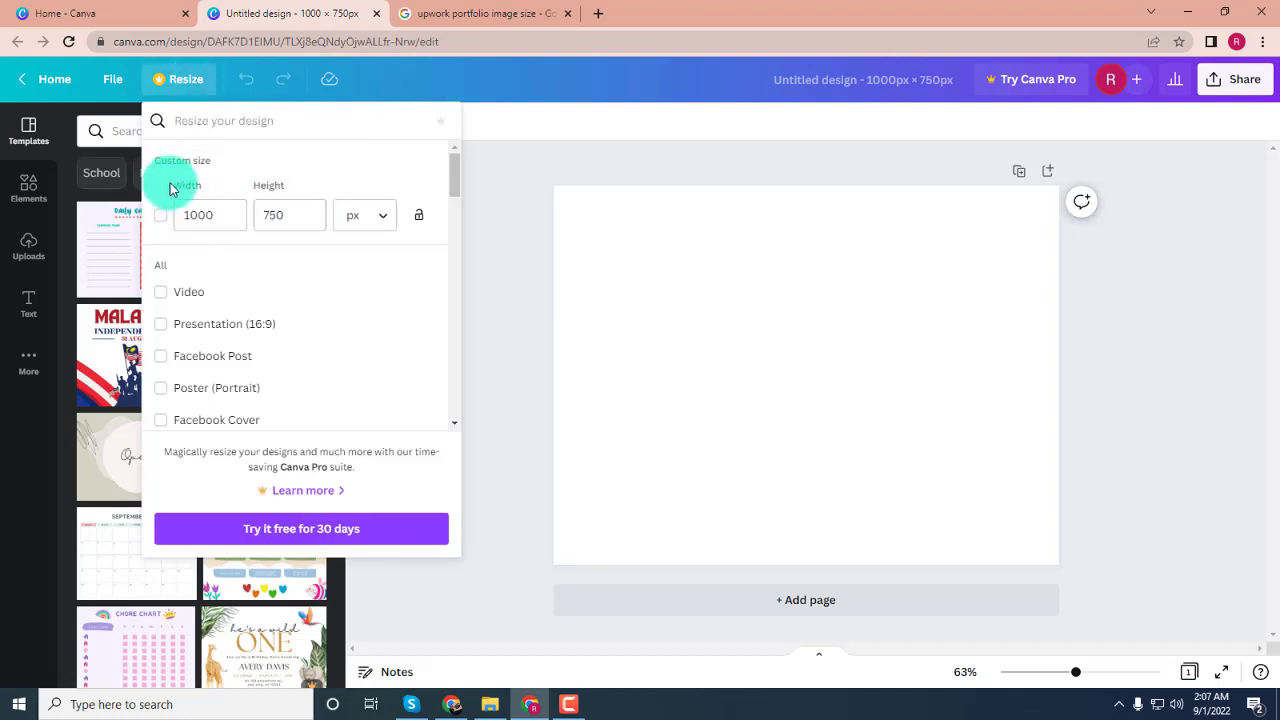
{"action": "left_click", "coordinate": [226, 214]}
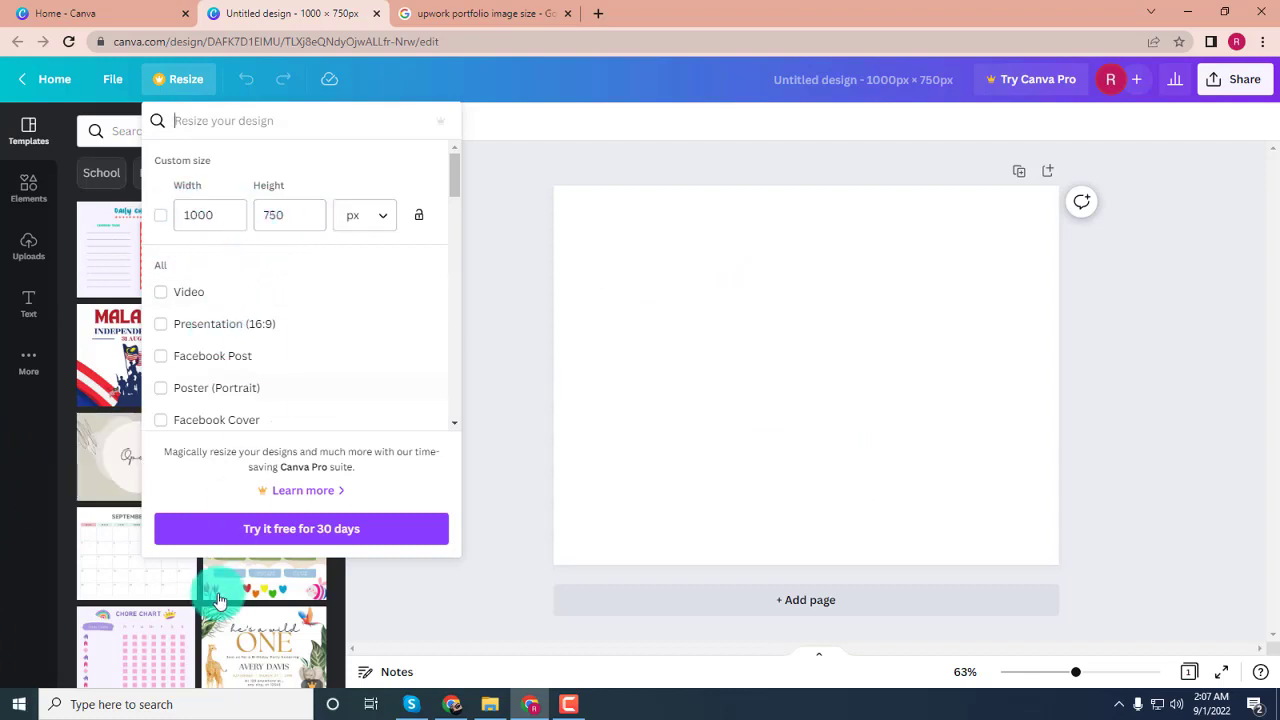
{"action": "left_click", "coordinate": [221, 216]}
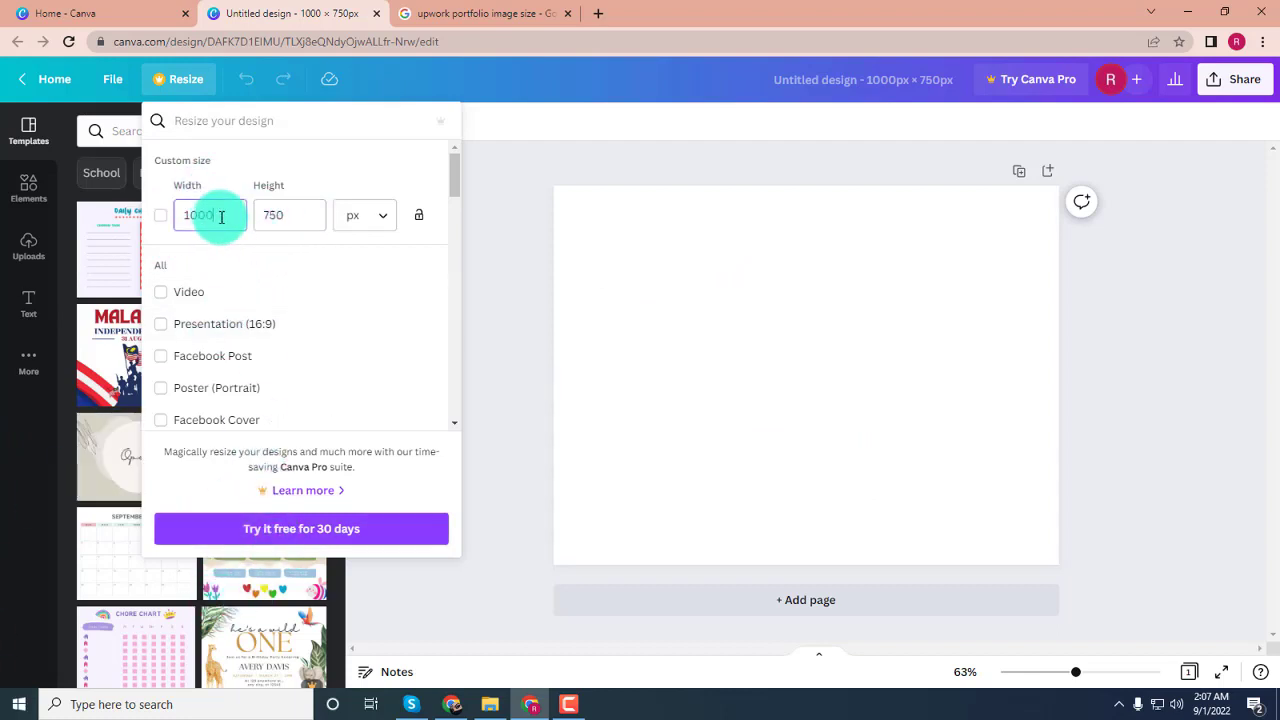
{"action": "key", "text": "BackSpace"}
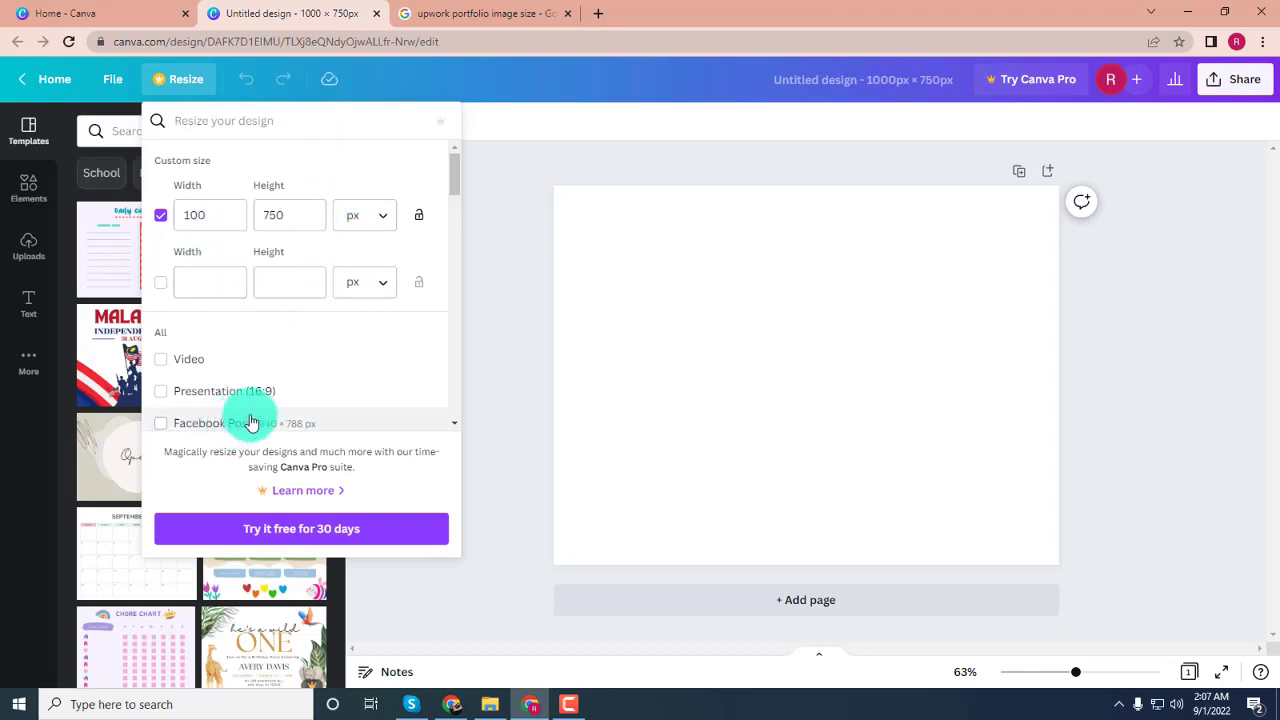
{"action": "scroll", "coordinate": [294, 391], "scroll_direction": "down", "scroll_amount": 5}
{"action": "scroll", "coordinate": [299, 391], "scroll_direction": "down", "scroll_amount": 6}
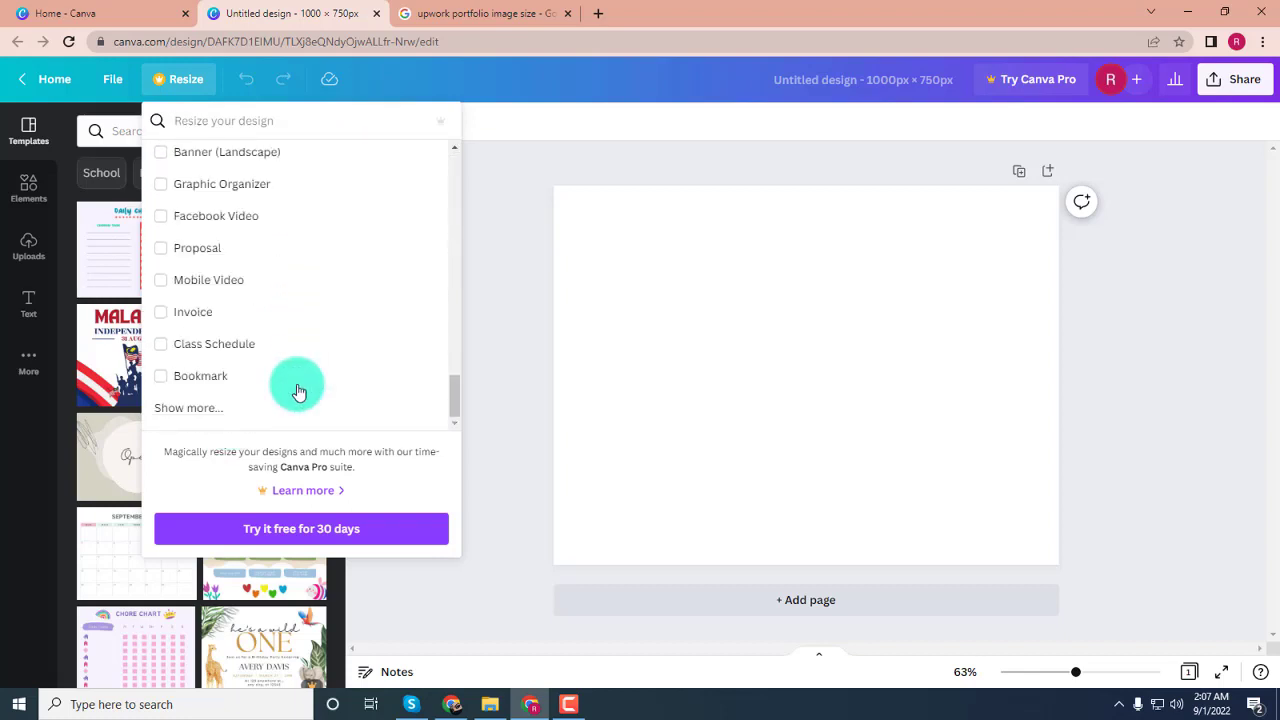
{"action": "scroll", "coordinate": [297, 389], "scroll_direction": "up", "scroll_amount": 5}
{"action": "scroll", "coordinate": [255, 240], "scroll_direction": "up", "scroll_amount": 6}
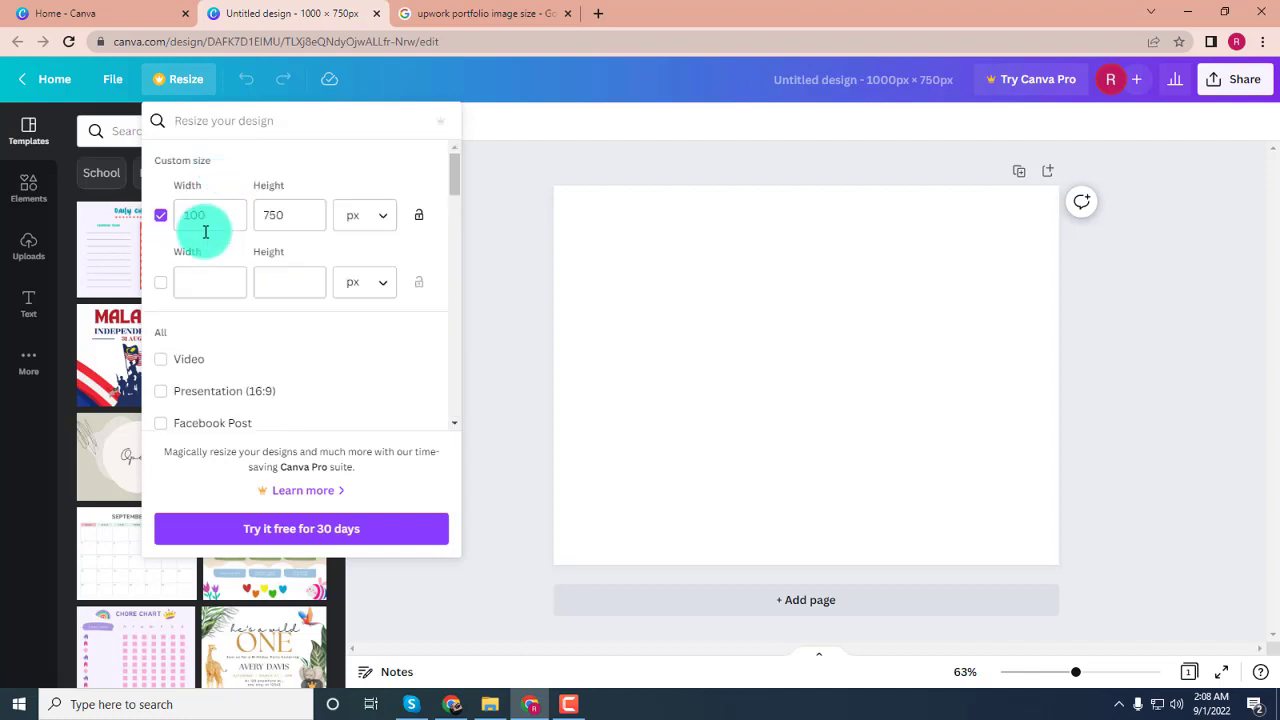
Step: Set the custom resize dimensions to 1000 × 100 px, select the Facebook Post preset, and look through the remaining presets
{"action": "left_click", "coordinate": [206, 215]}
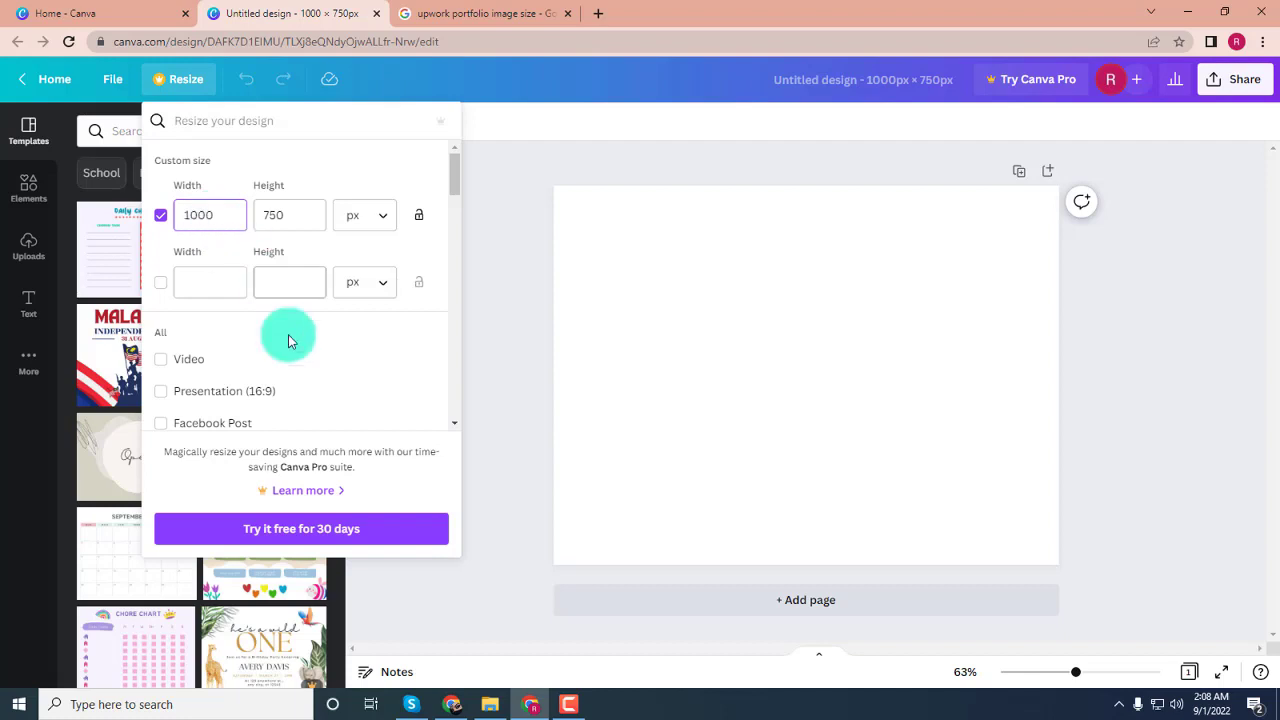
{"action": "double_click", "coordinate": [292, 215]}
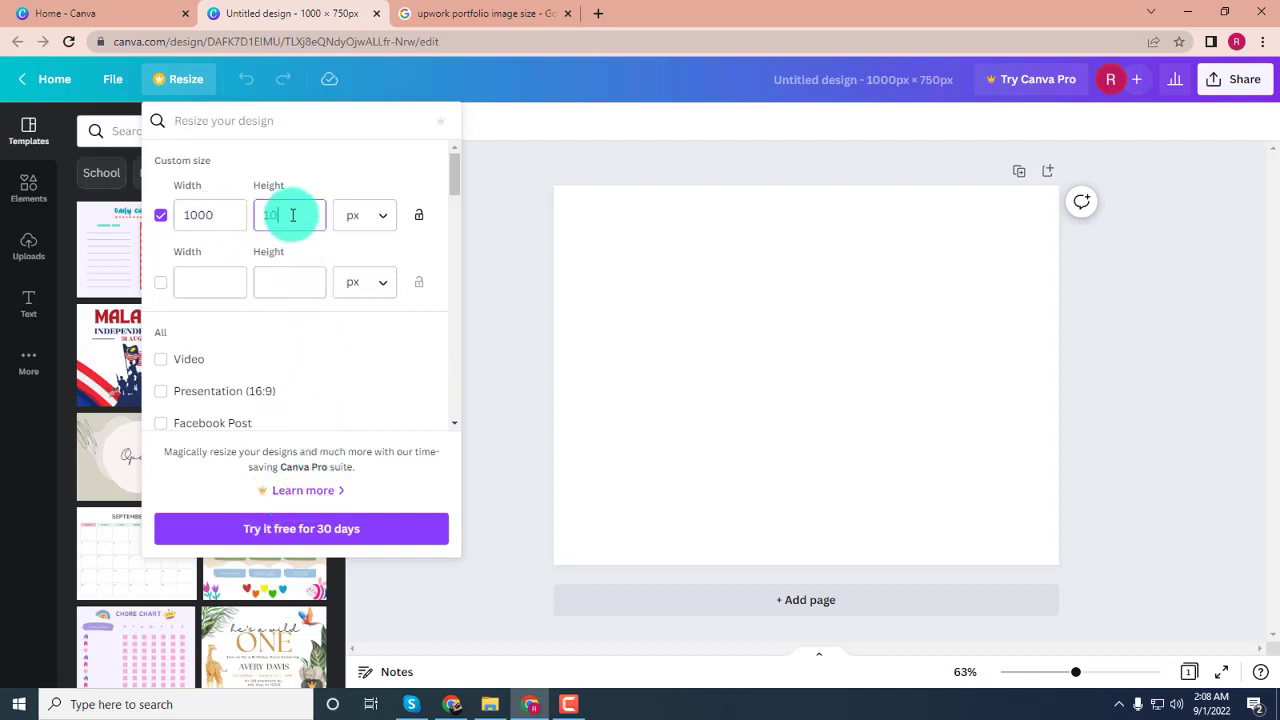
{"action": "type", "text": "1000"}
{"action": "scroll", "coordinate": [280, 405], "scroll_direction": "down", "scroll_amount": 2}
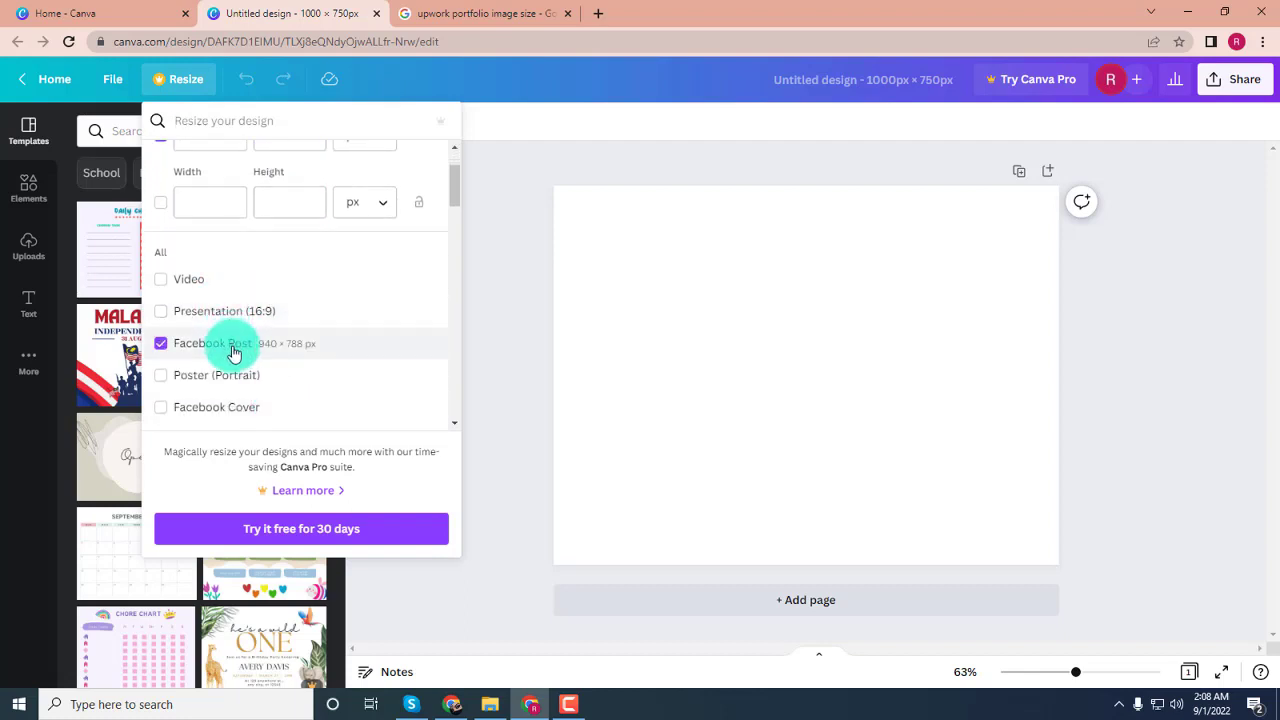
{"action": "scroll", "coordinate": [263, 349], "scroll_direction": "up", "scroll_amount": 2}
{"action": "scroll", "coordinate": [285, 390], "scroll_direction": "down", "scroll_amount": 6}
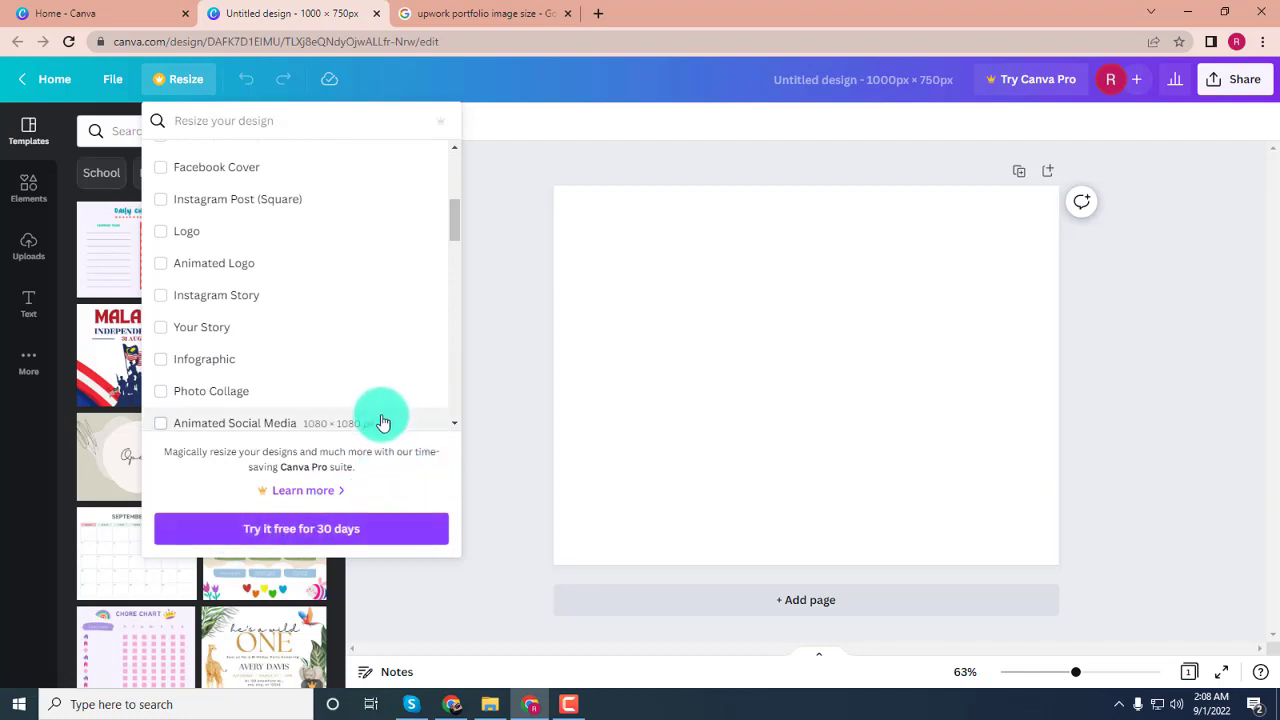
{"action": "scroll", "coordinate": [383, 423], "scroll_direction": "down", "scroll_amount": 10}
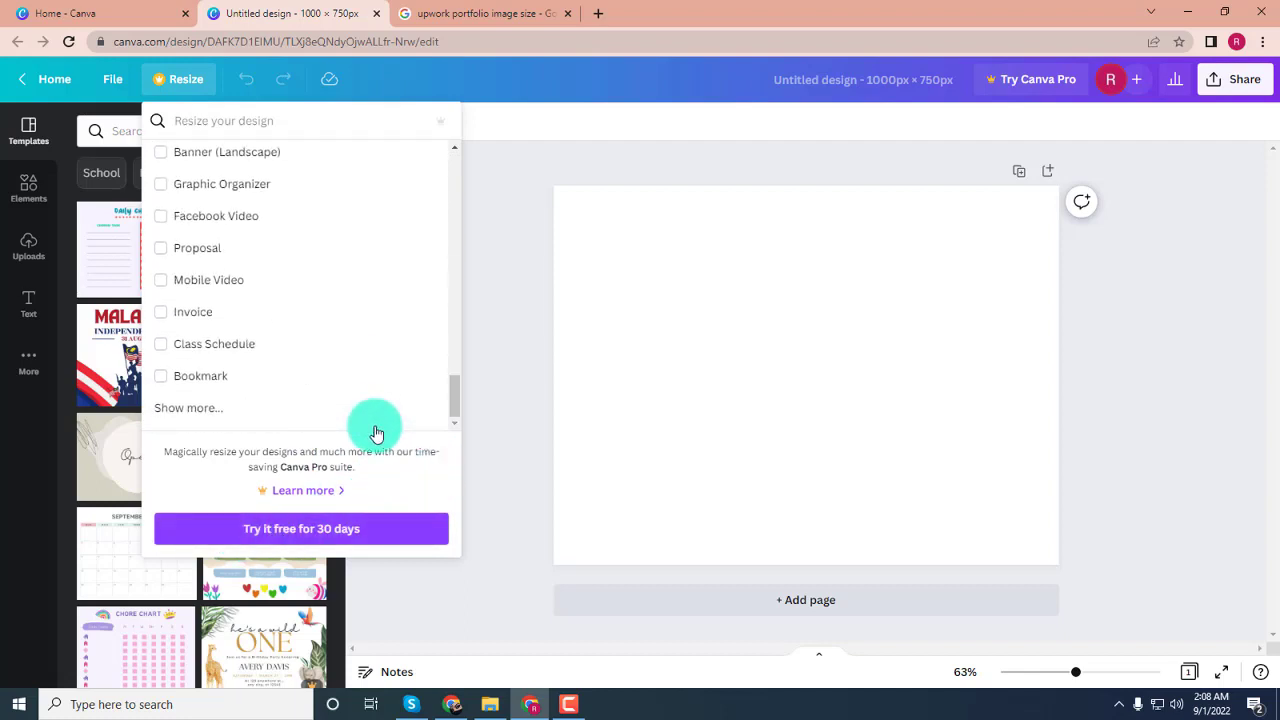
{"action": "scroll", "coordinate": [309, 434], "scroll_direction": "up", "scroll_amount": 8}
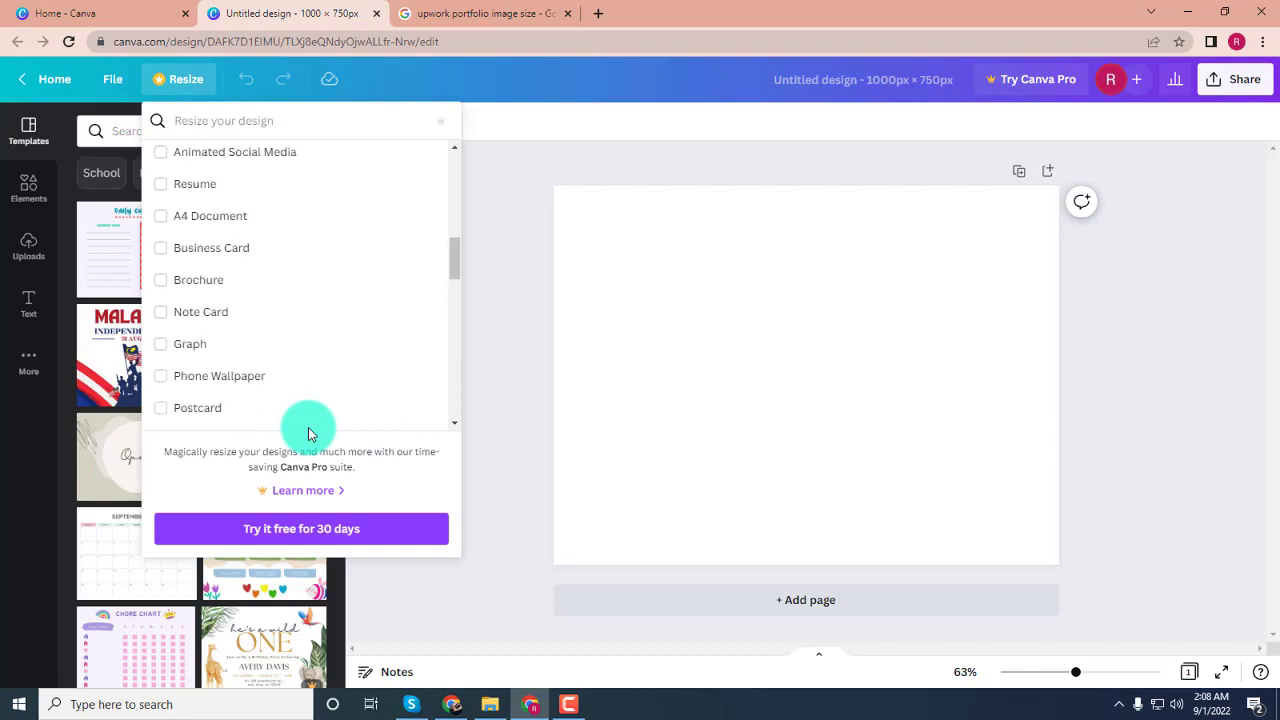
{"action": "scroll", "coordinate": [309, 430], "scroll_direction": "up", "scroll_amount": 5}
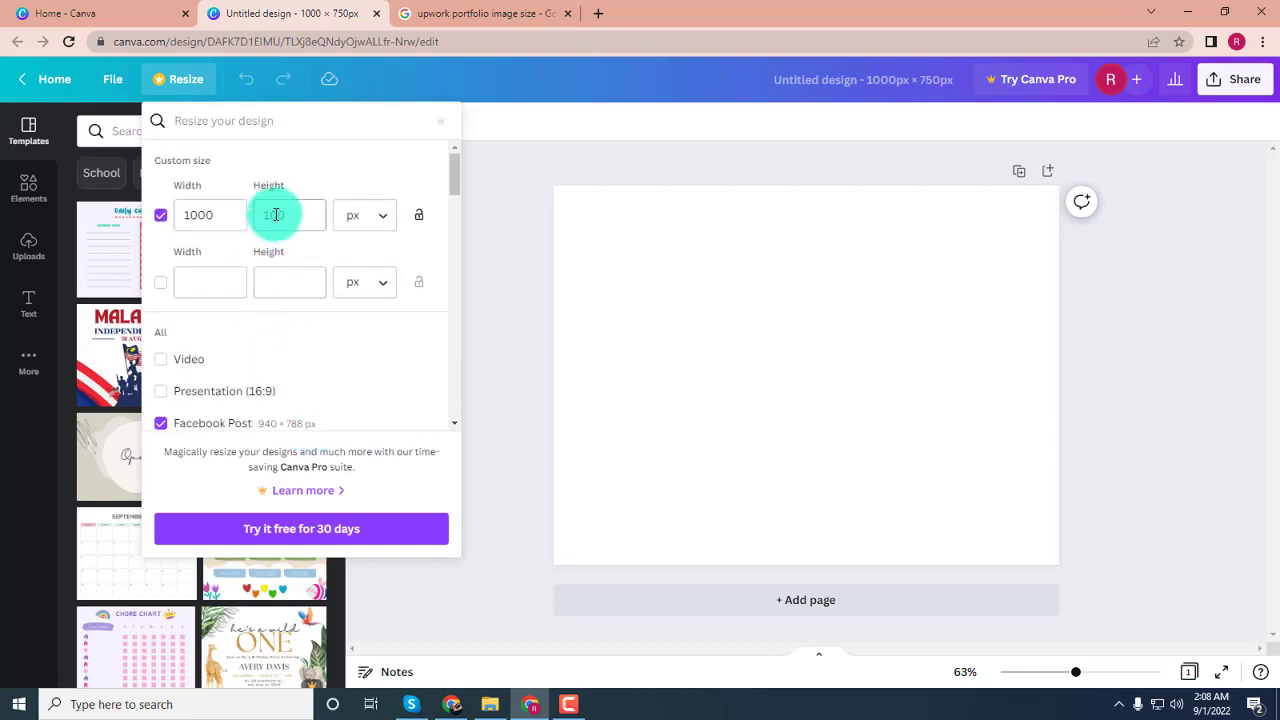
Step: Set the custom resize height to 750 px and close the Resize options without applying them
{"action": "double_click", "coordinate": [268, 214]}
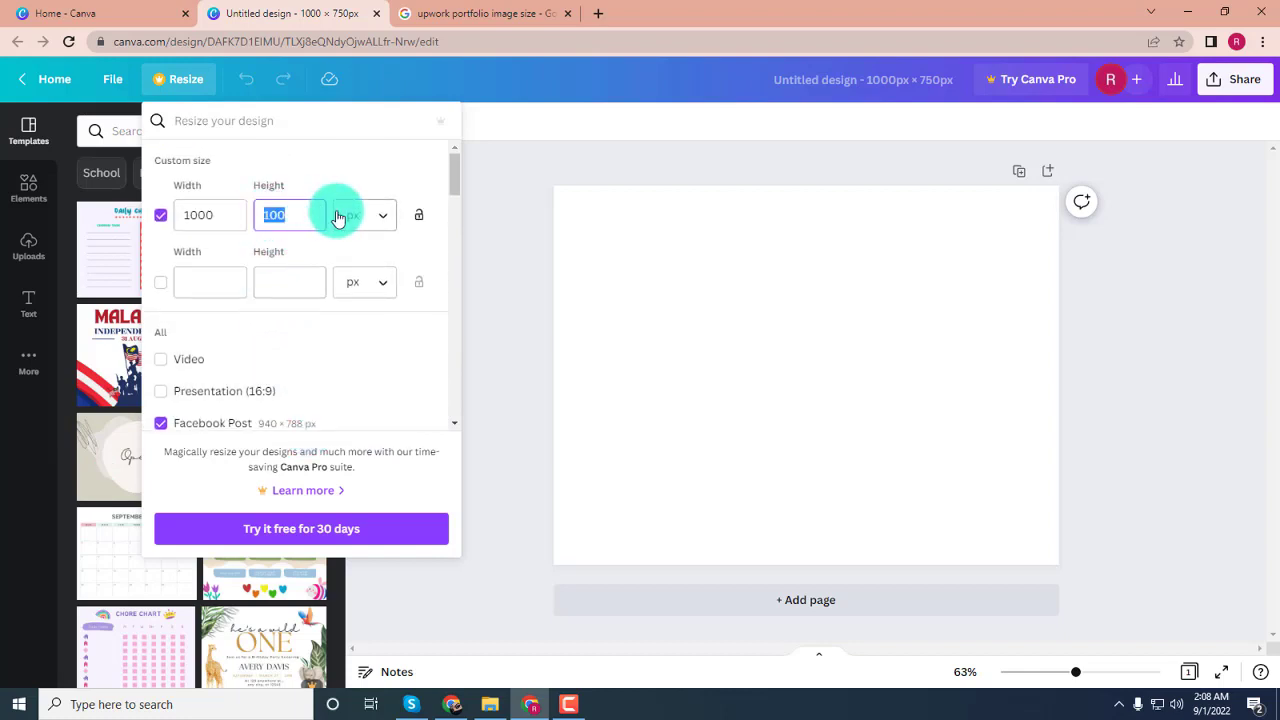
{"action": "left_click", "coordinate": [196, 287]}
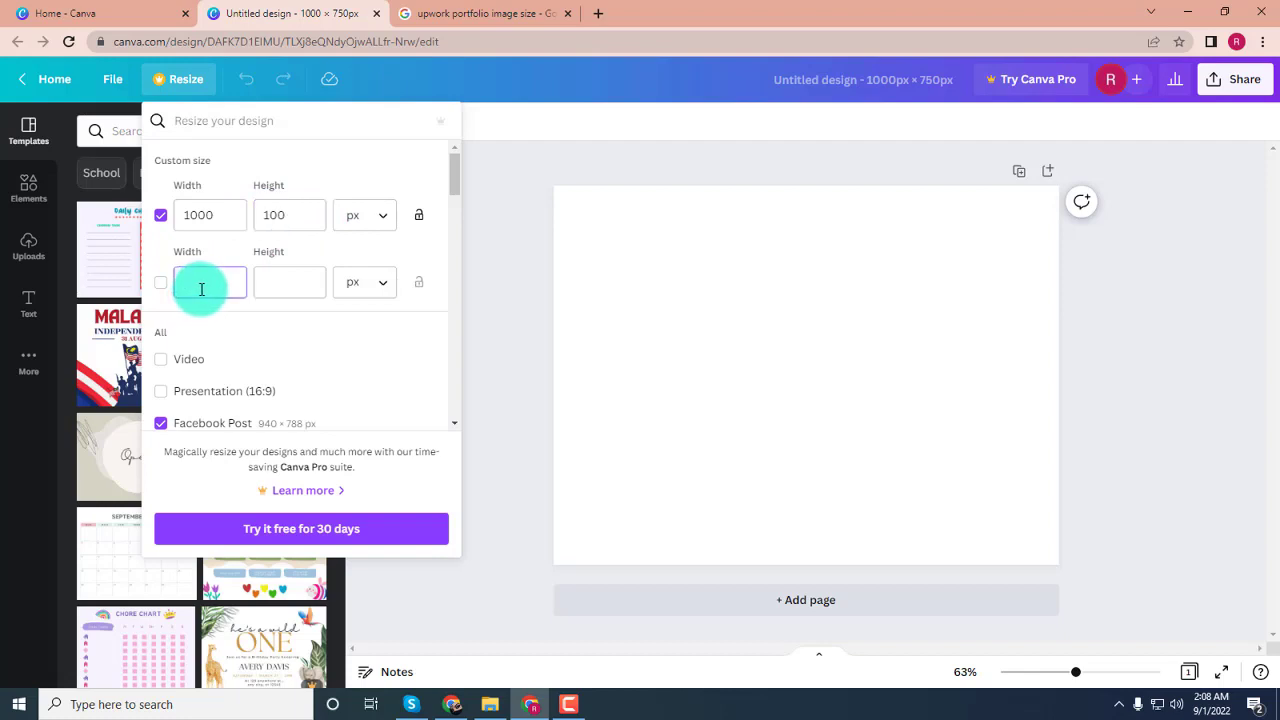
{"action": "double_click", "coordinate": [272, 215]}
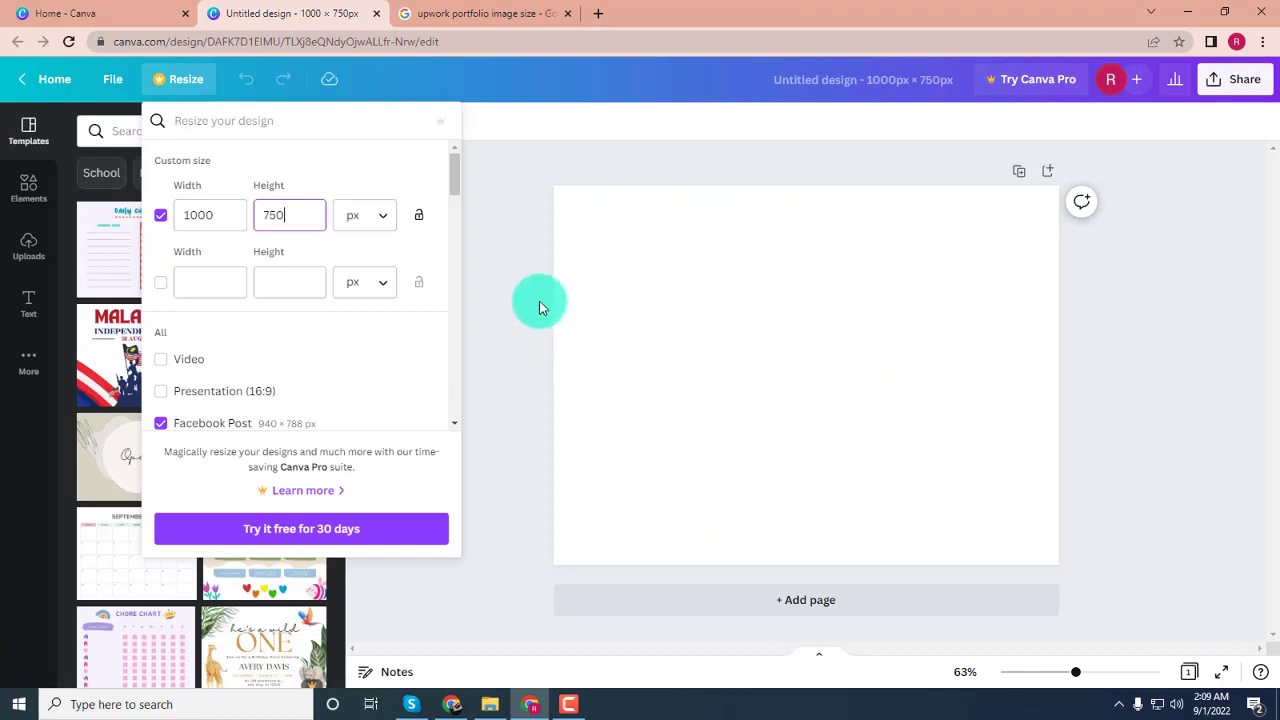
{"action": "left_click", "coordinate": [508, 234]}
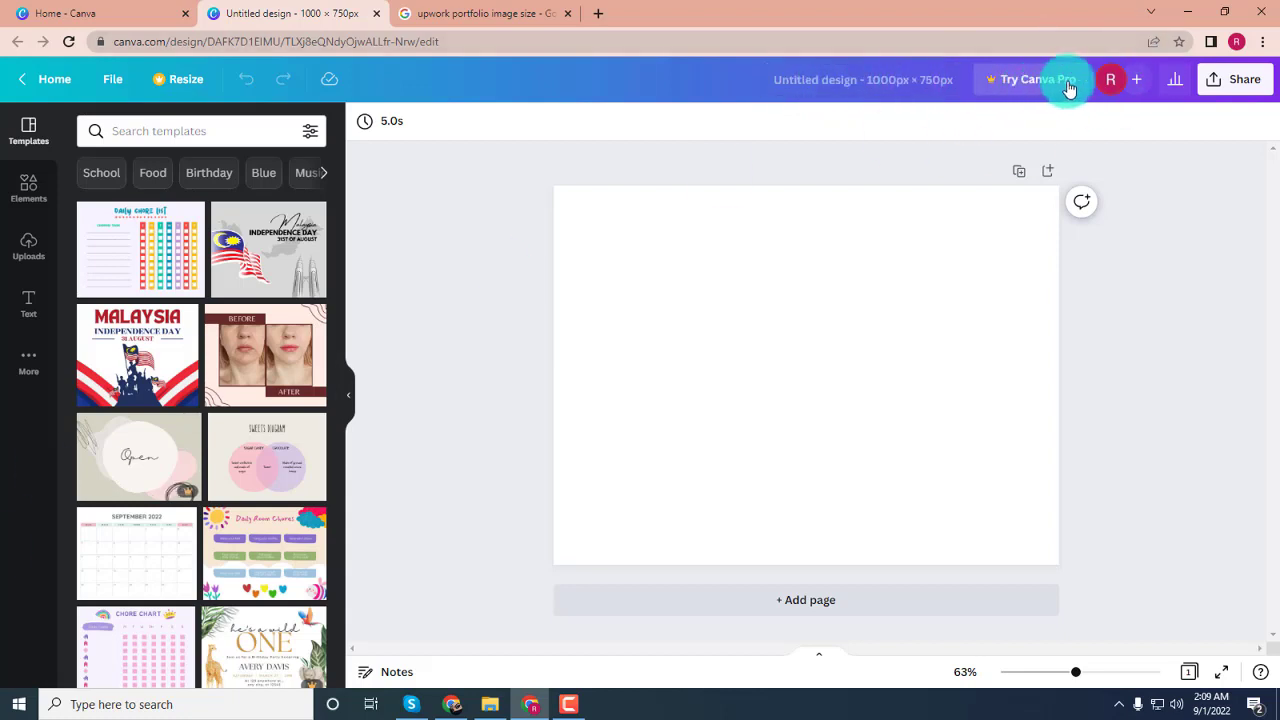
Step: Open the share options, review the link-sharing choices, and view the download settings for the blank design
{"action": "left_click", "coordinate": [1245, 82]}
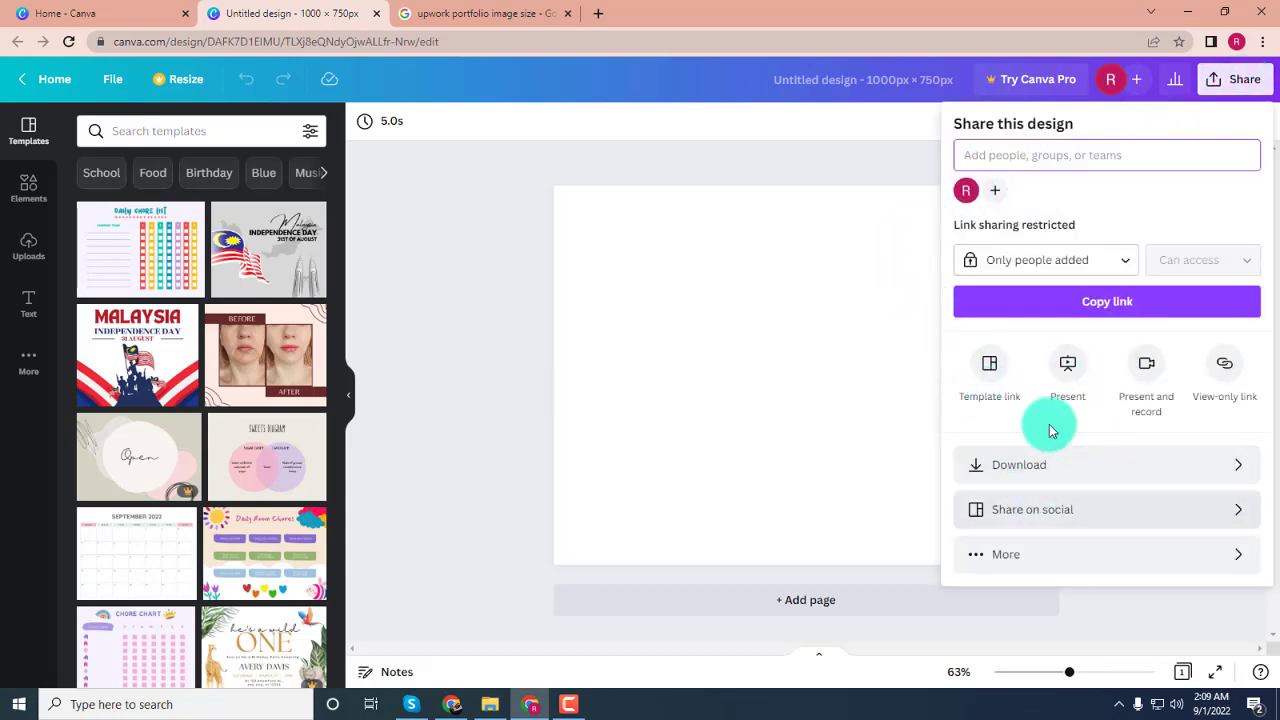
{"action": "left_click", "coordinate": [1106, 302]}
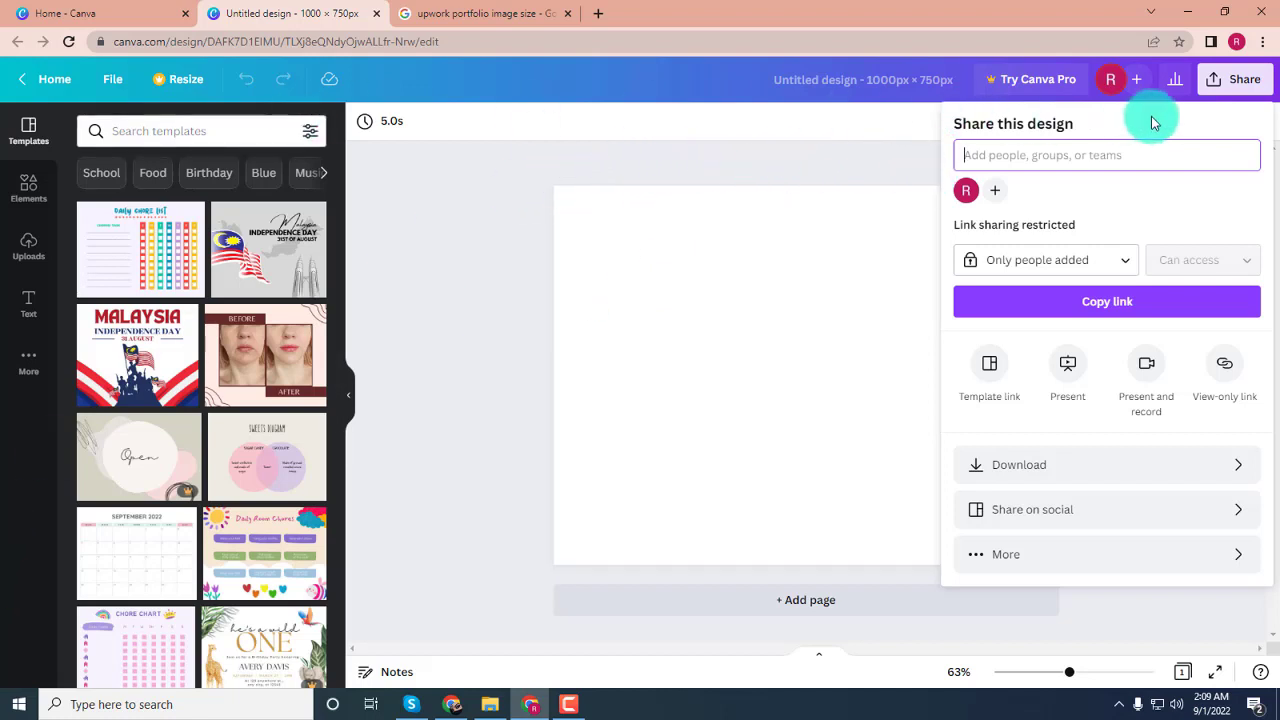
{"action": "left_click", "coordinate": [1096, 314]}
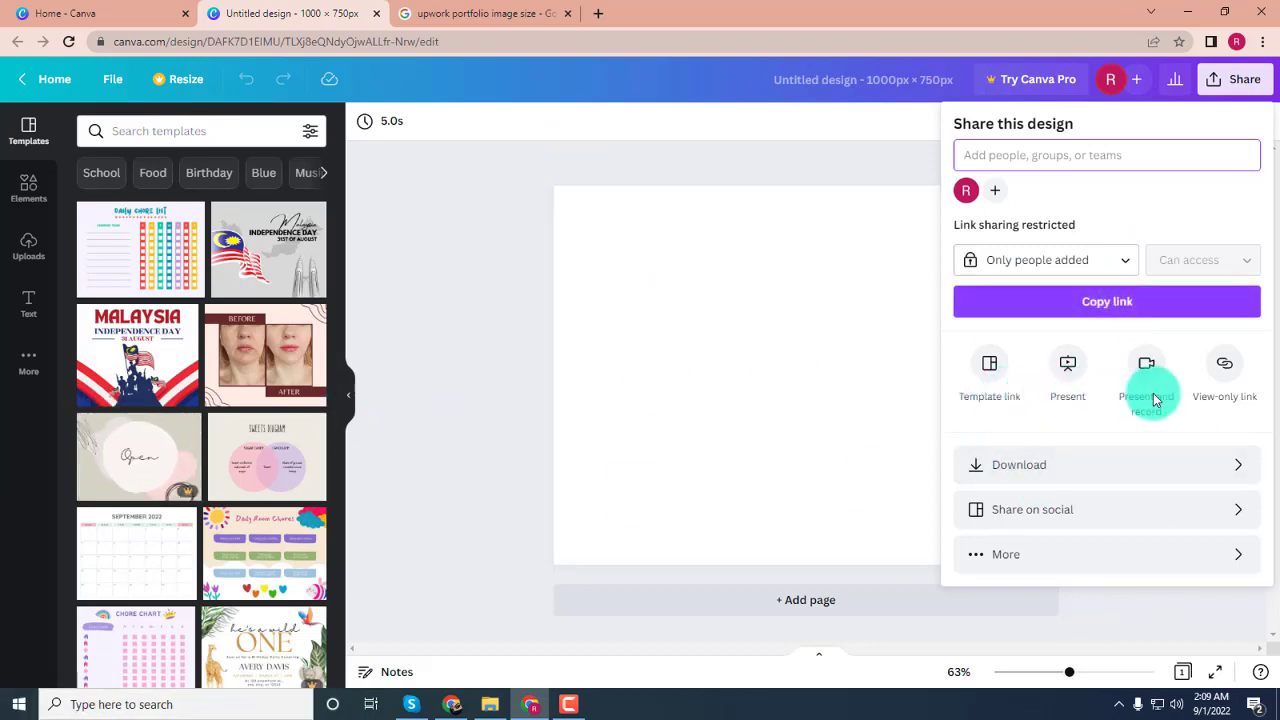
{"action": "left_click", "coordinate": [1228, 480]}
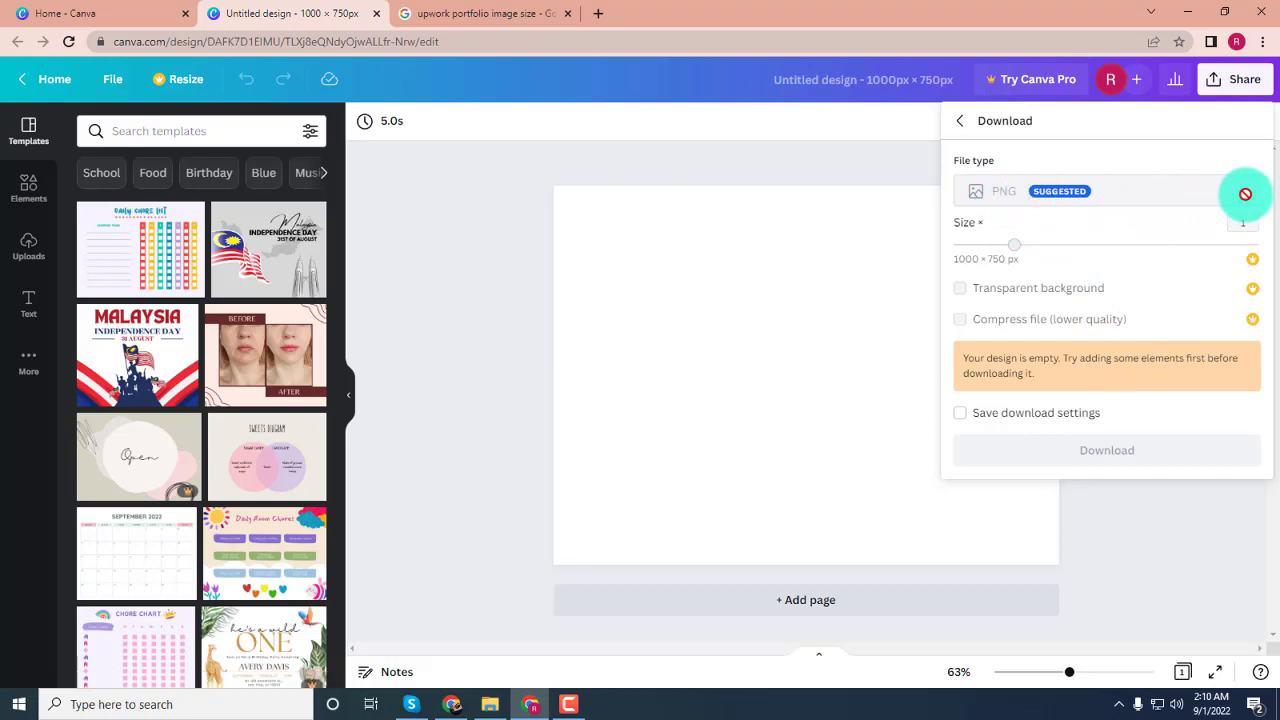
Step: Apply the Daily Chore List template to the blank page and choose PNG as the download file type
{"action": "left_click", "coordinate": [697, 237]}
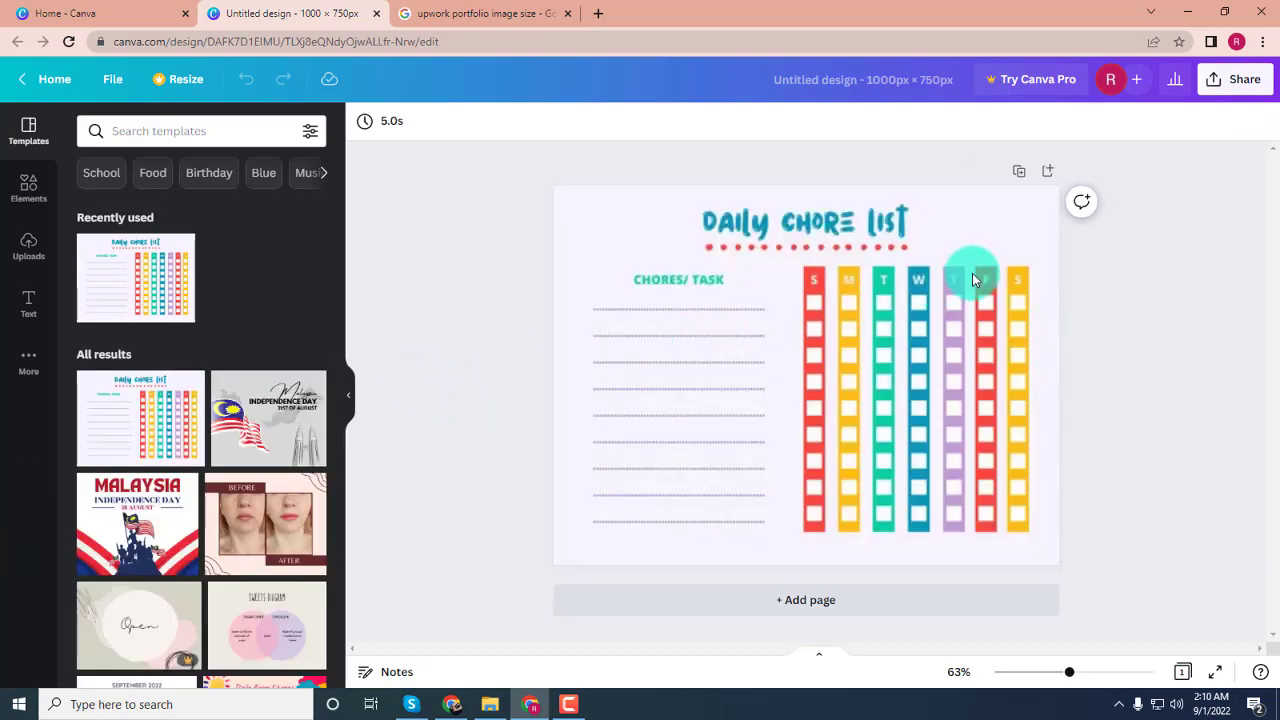
{"action": "left_click", "coordinate": [1245, 80]}
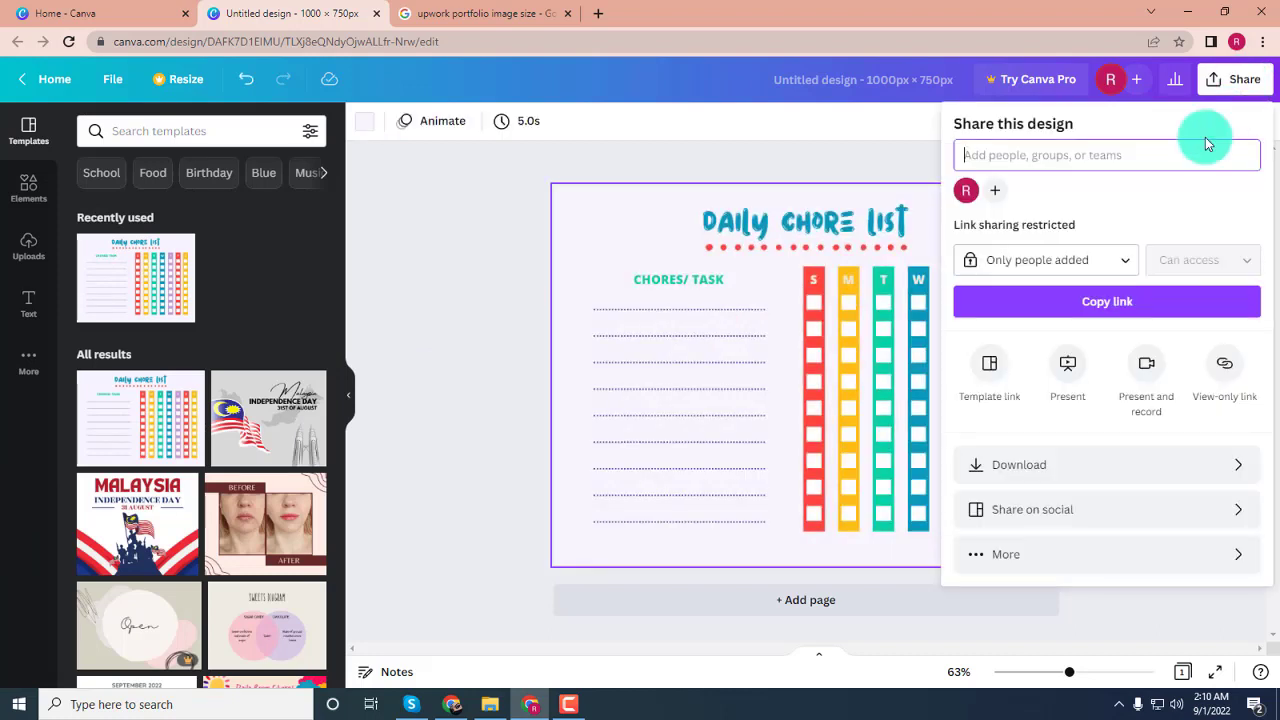
{"action": "left_click", "coordinate": [1106, 476]}
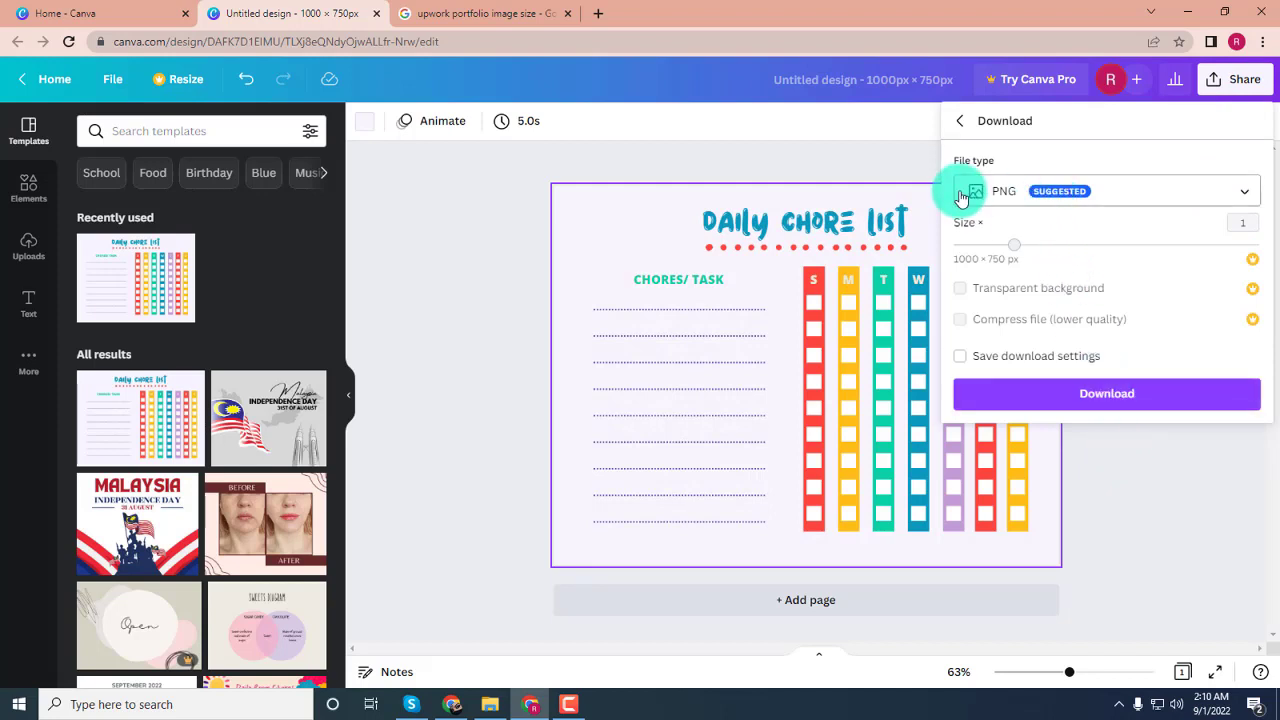
{"action": "left_click", "coordinate": [1223, 192]}
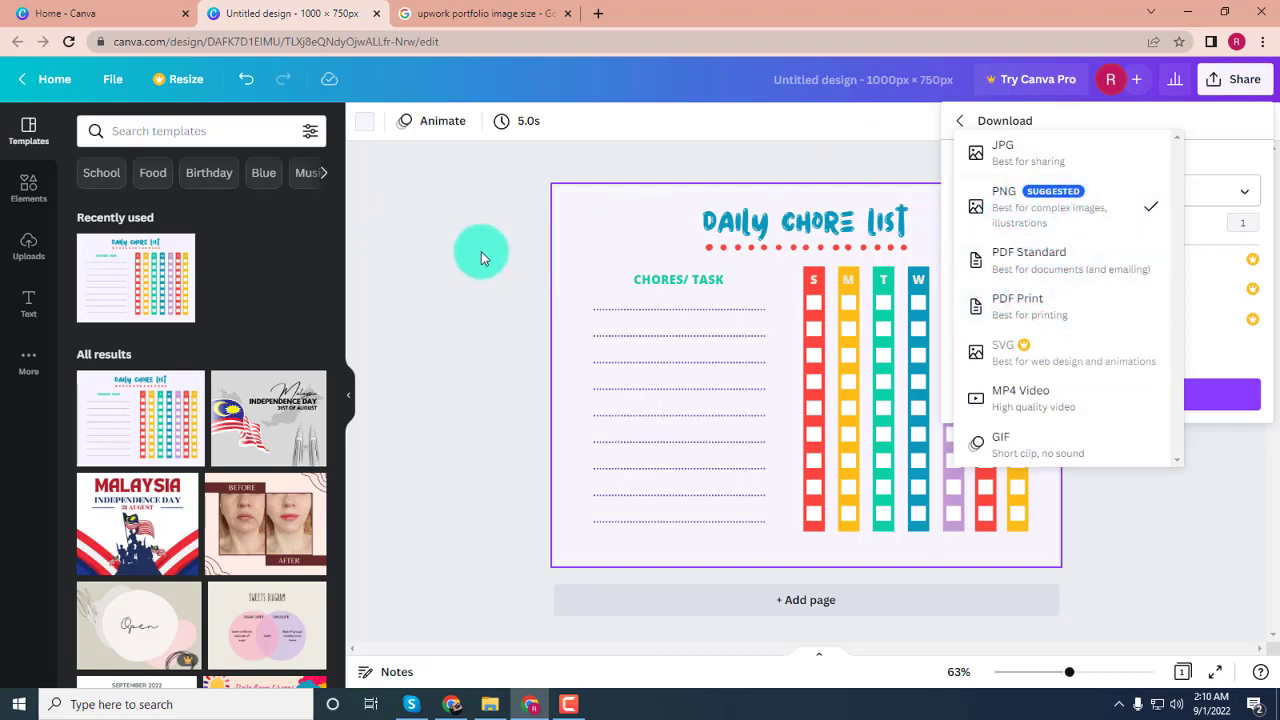
{"action": "left_click", "coordinate": [1048, 229]}
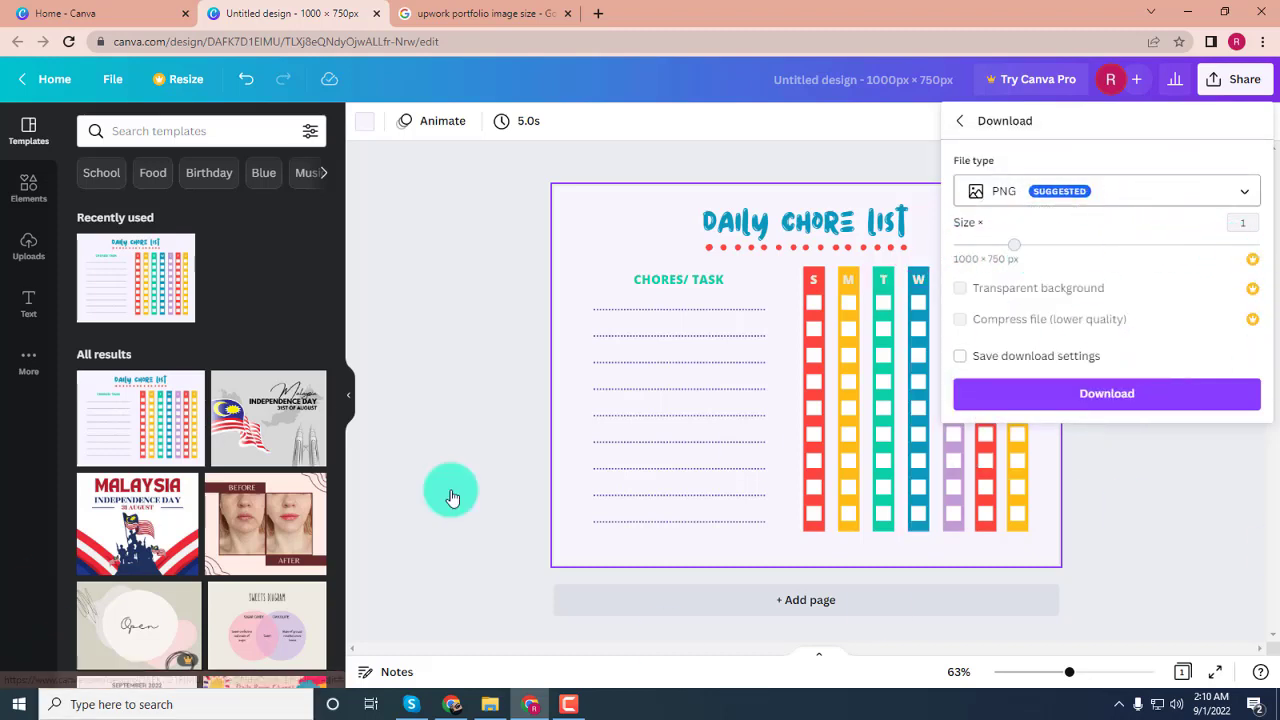
Step: Download the Daily Chore List design as a 1000 × 750 px PNG
{"action": "left_click", "coordinate": [1130, 405]}
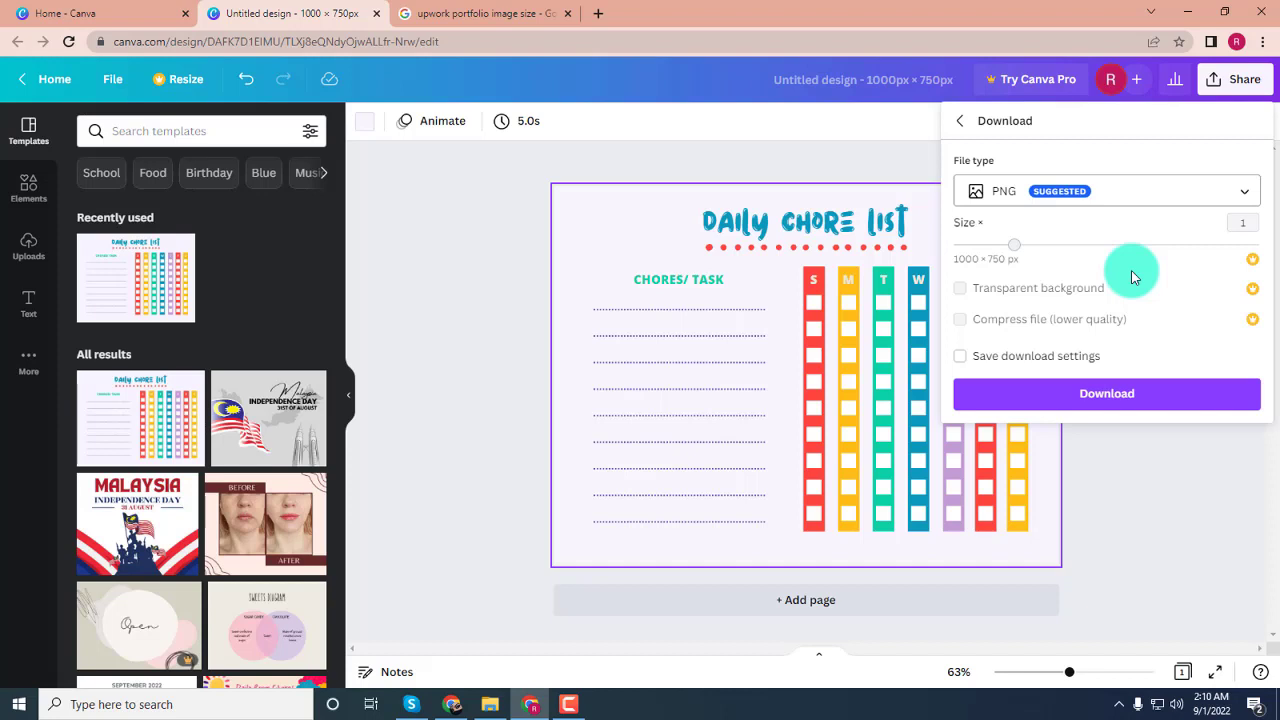
{"action": "left_click", "coordinate": [1112, 400]}
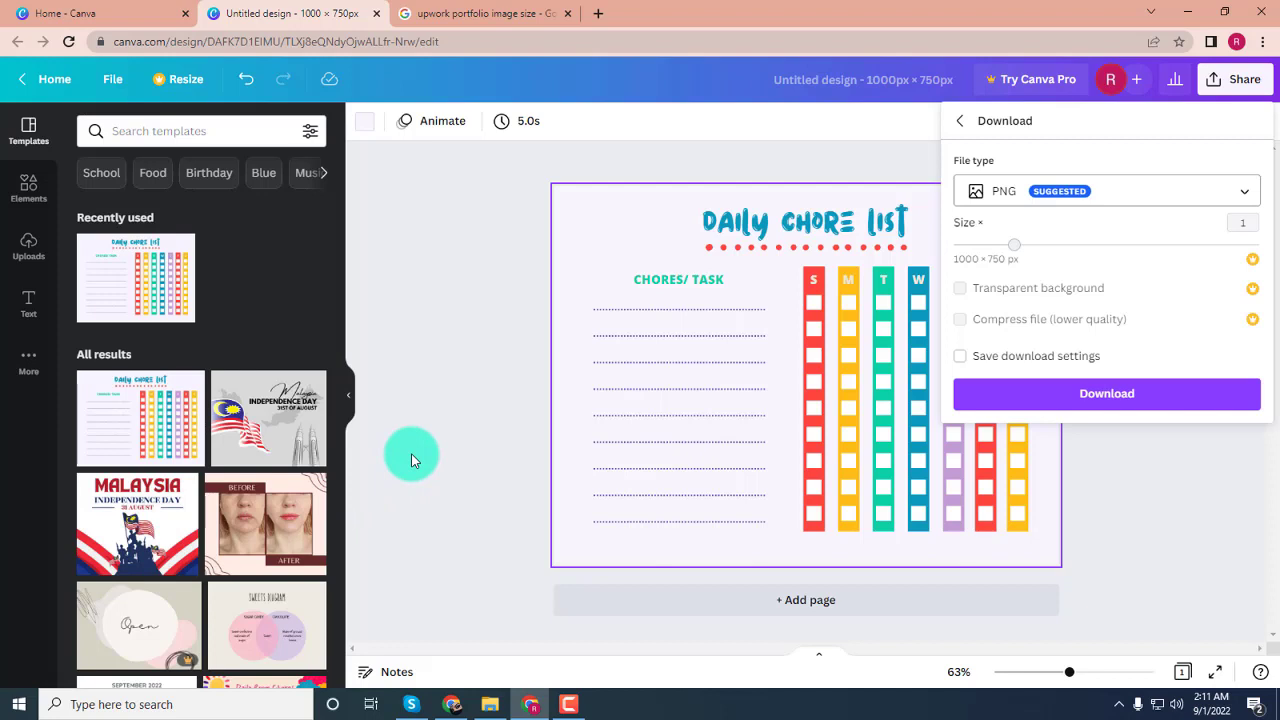
{"action": "left_click", "coordinate": [1093, 405]}
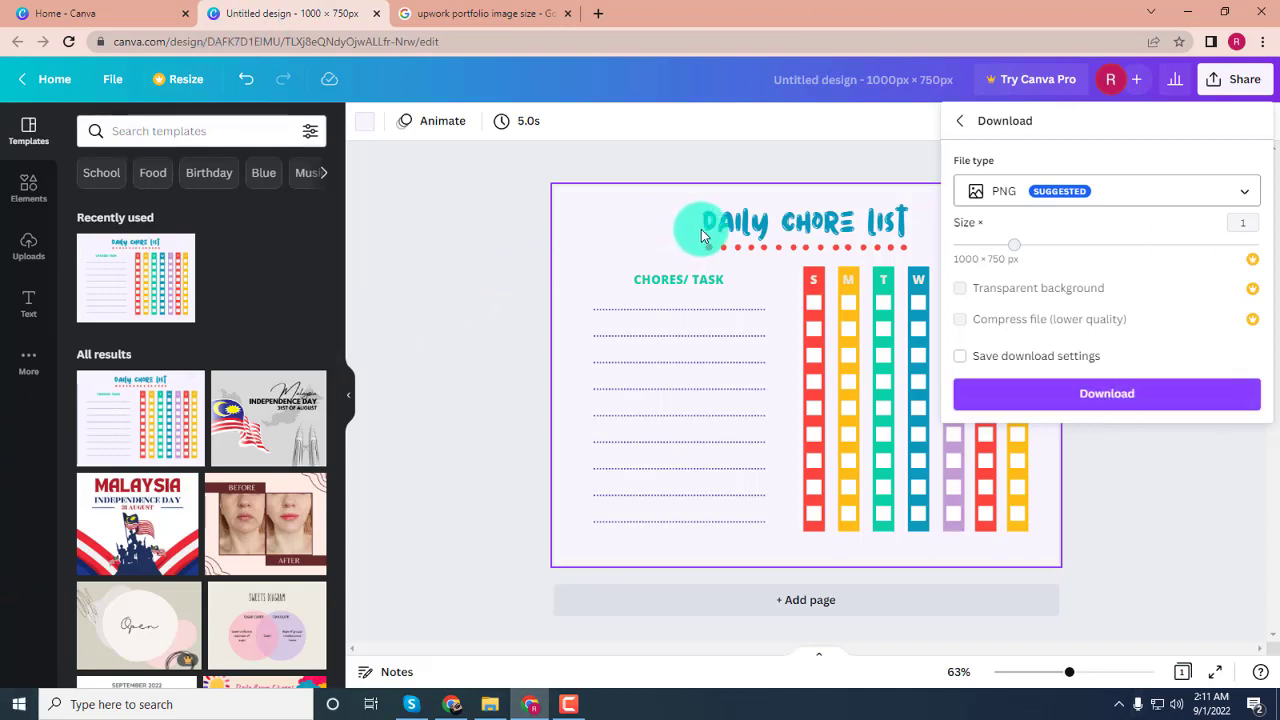
{"action": "left_click", "coordinate": [1116, 412]}
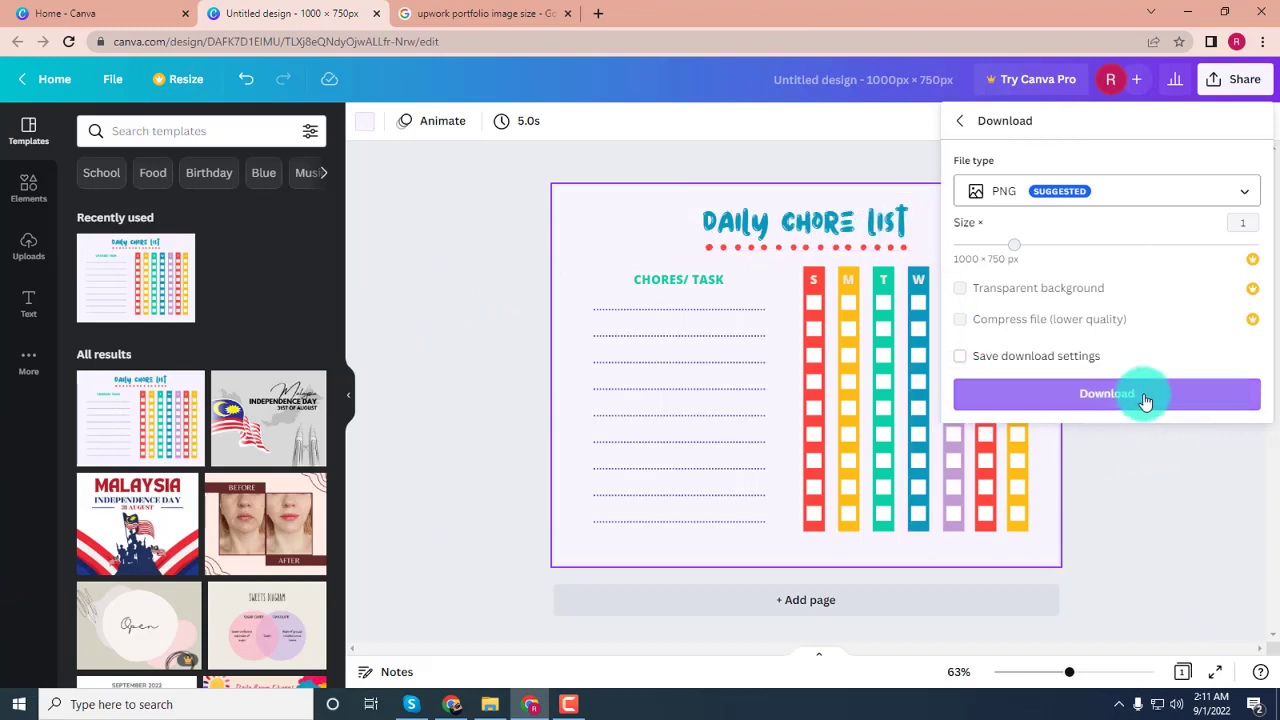